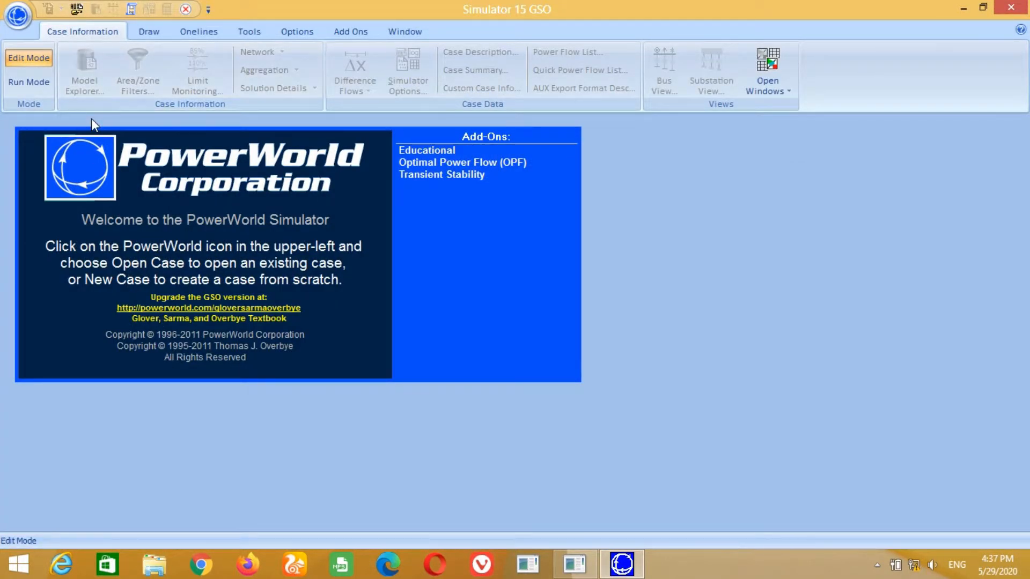
# Step: Create a new case and maximize its blank oneline diagram
pyautogui.click(18, 17)
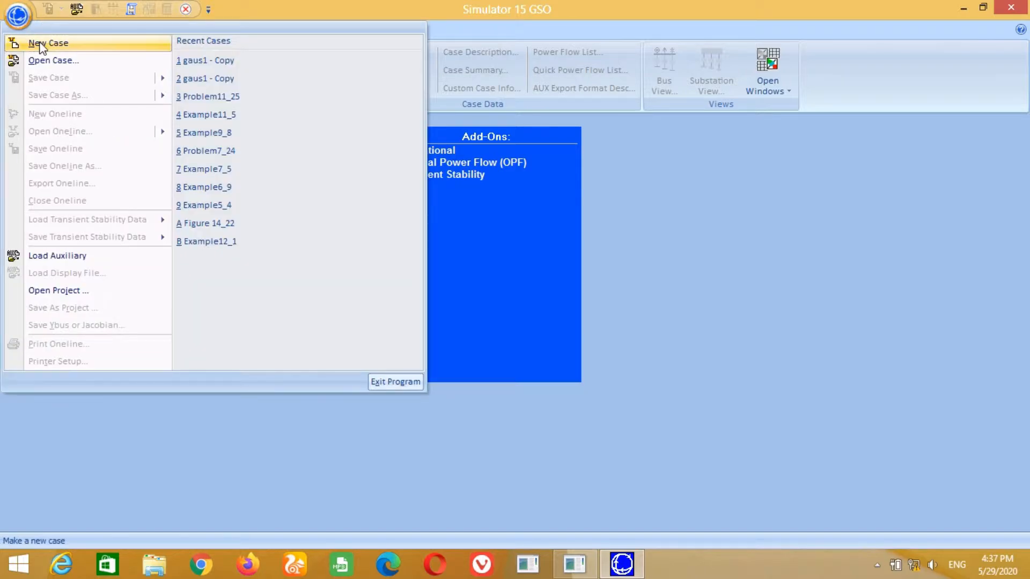
pyautogui.click(33, 43)
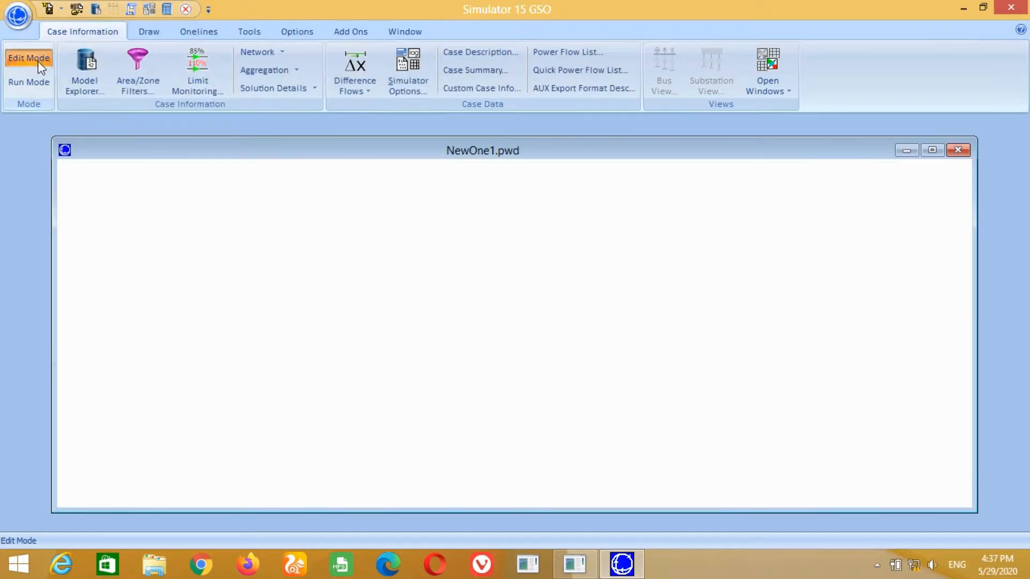
pyautogui.click(932, 150)
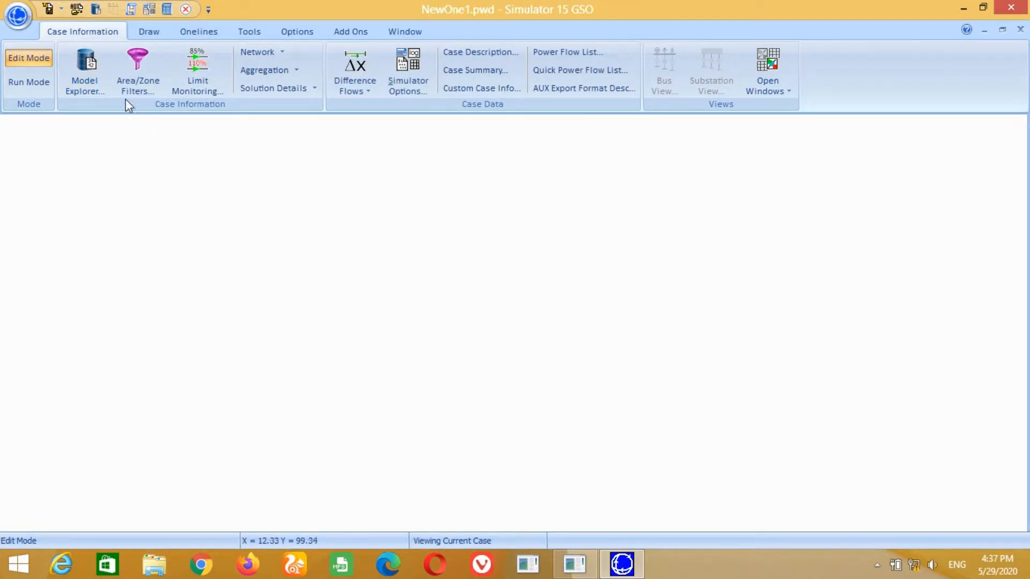
# Step: Increase the horizontal grid spacing of the oneline and turn on the drawing of grid lines
pyautogui.click(150, 31)
pyautogui.click(289, 31)
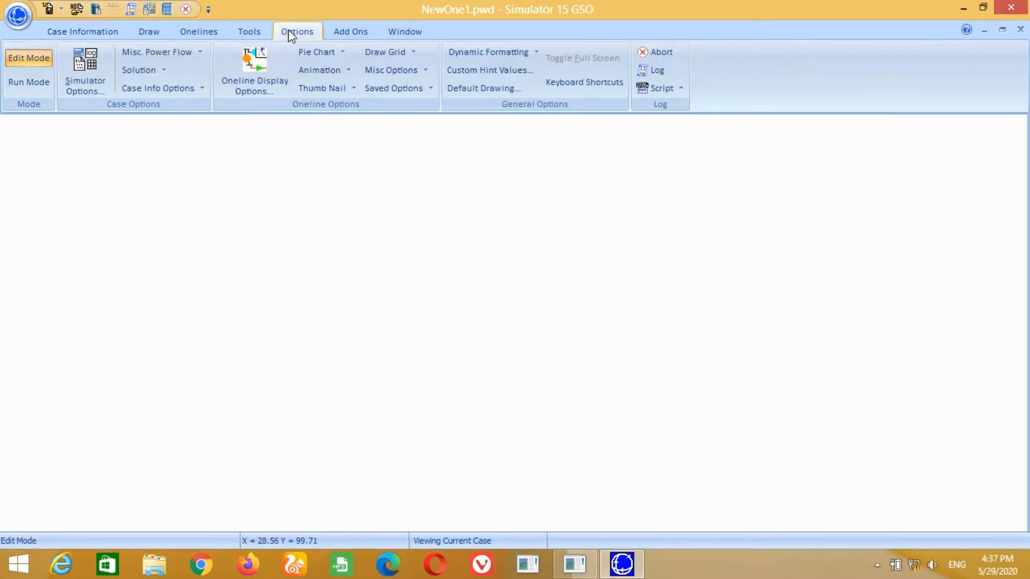
pyautogui.click(403, 53)
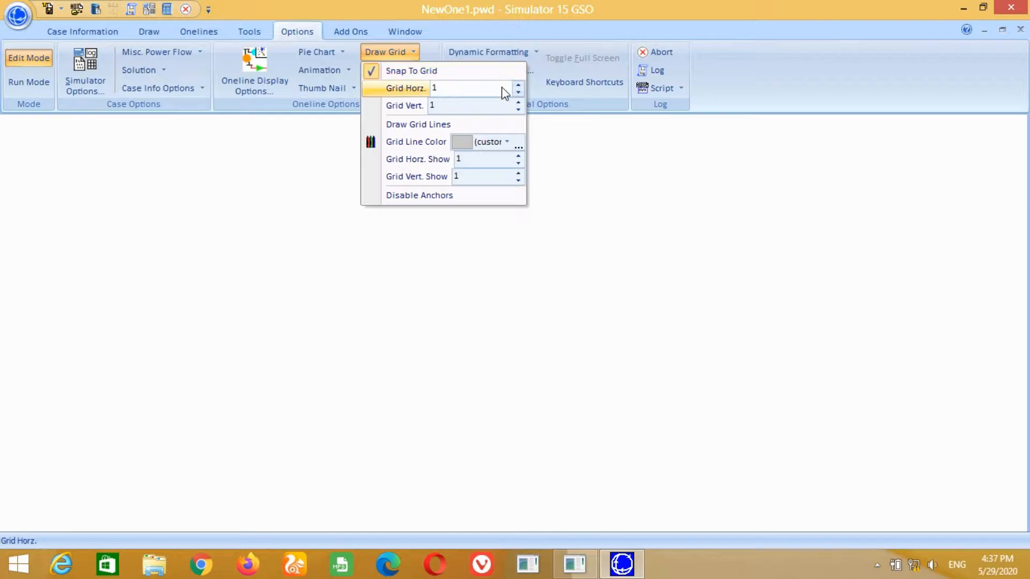
pyautogui.click(518, 86)
pyautogui.click(417, 127)
pyautogui.click(349, 262)
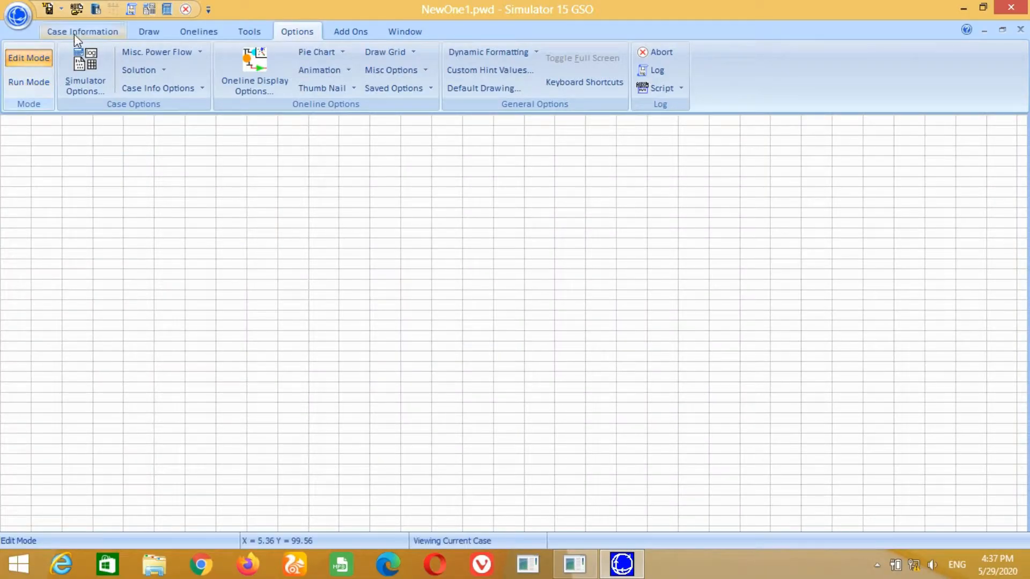
# Step: Insert a bus named Bus 1 at about X 18, Y 87 with display size 15
pyautogui.click(82, 31)
pyautogui.click(147, 31)
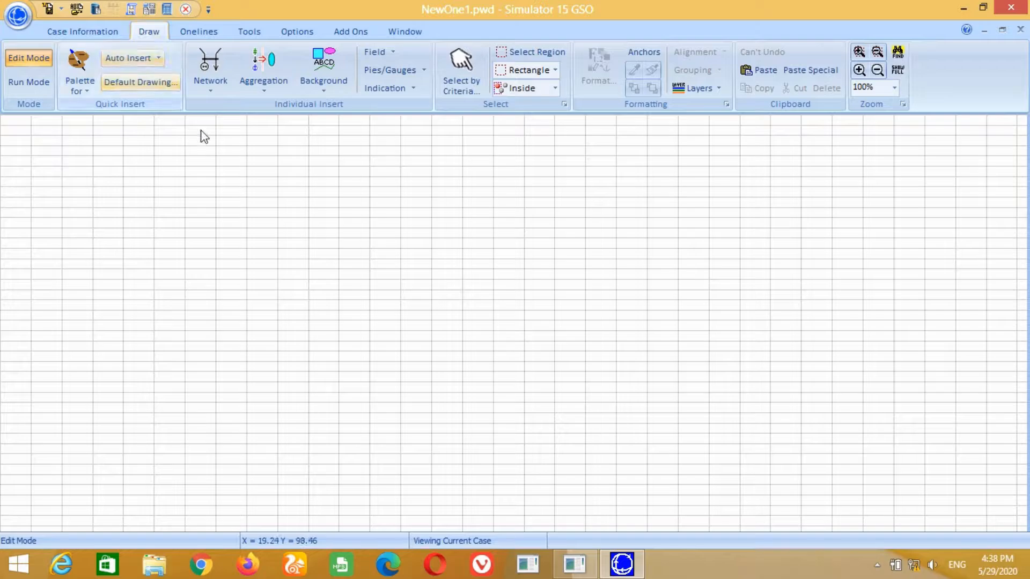
pyautogui.click(208, 69)
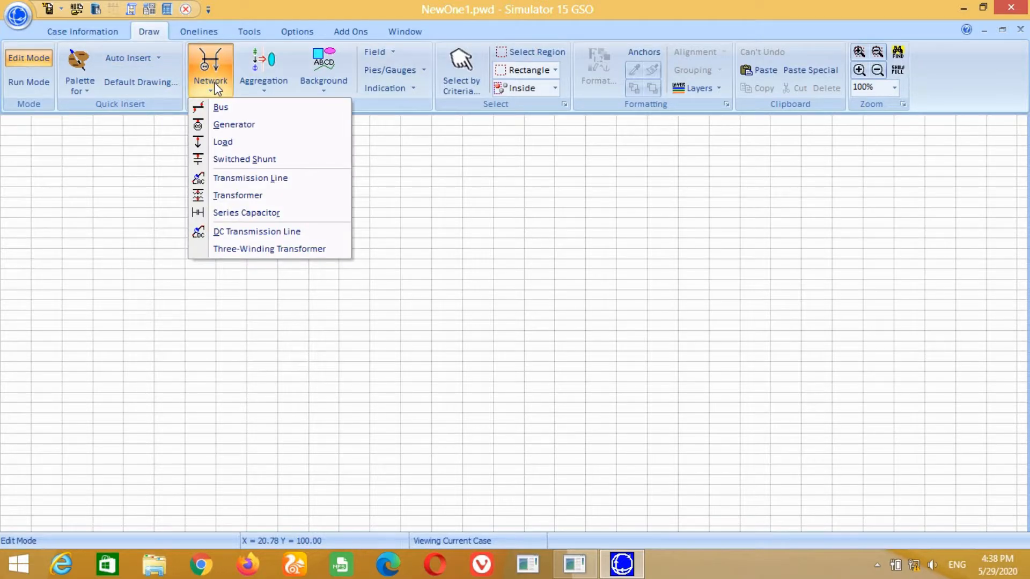
pyautogui.click(225, 108)
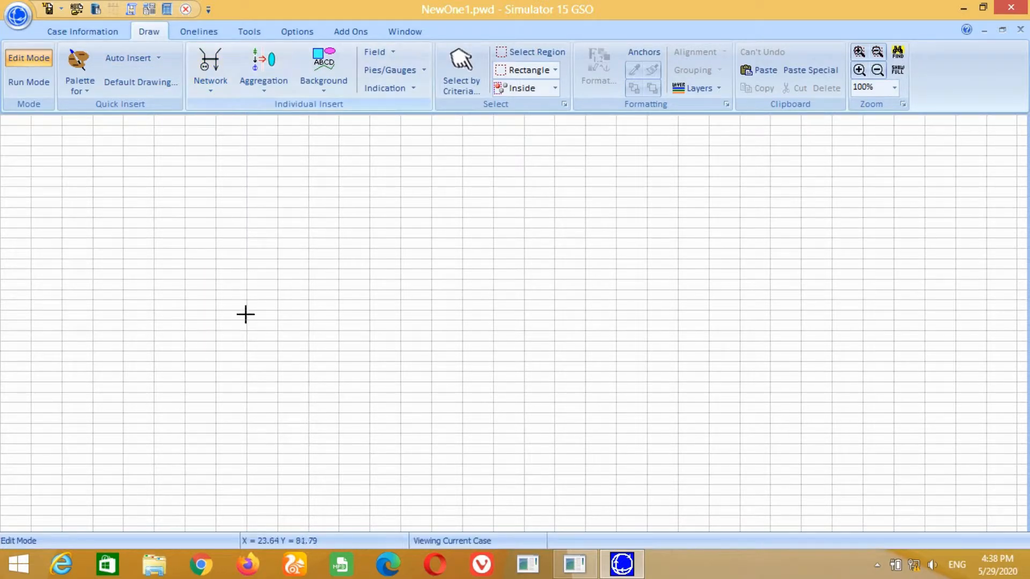
pyautogui.click(186, 248)
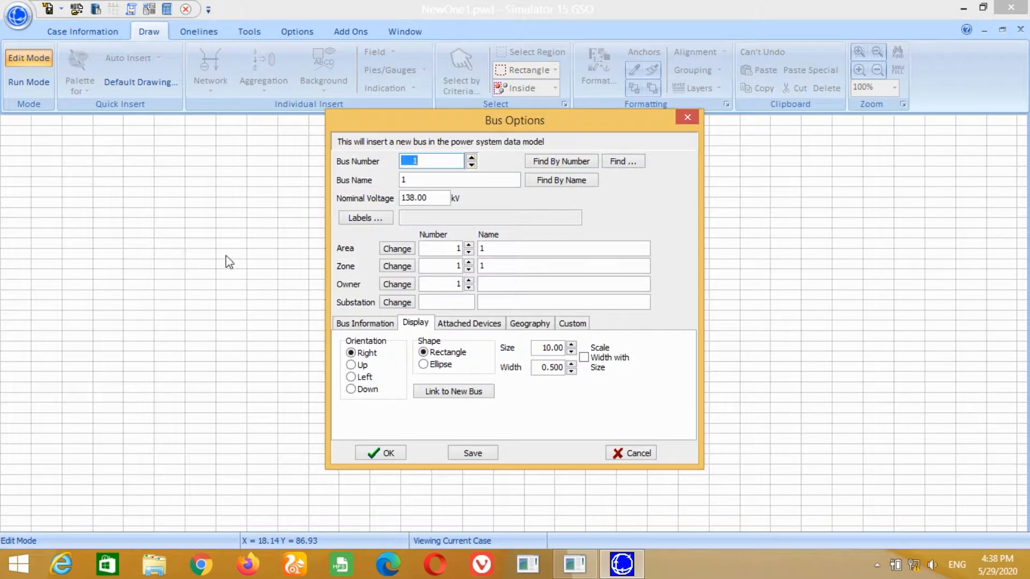
pyautogui.click(450, 181)
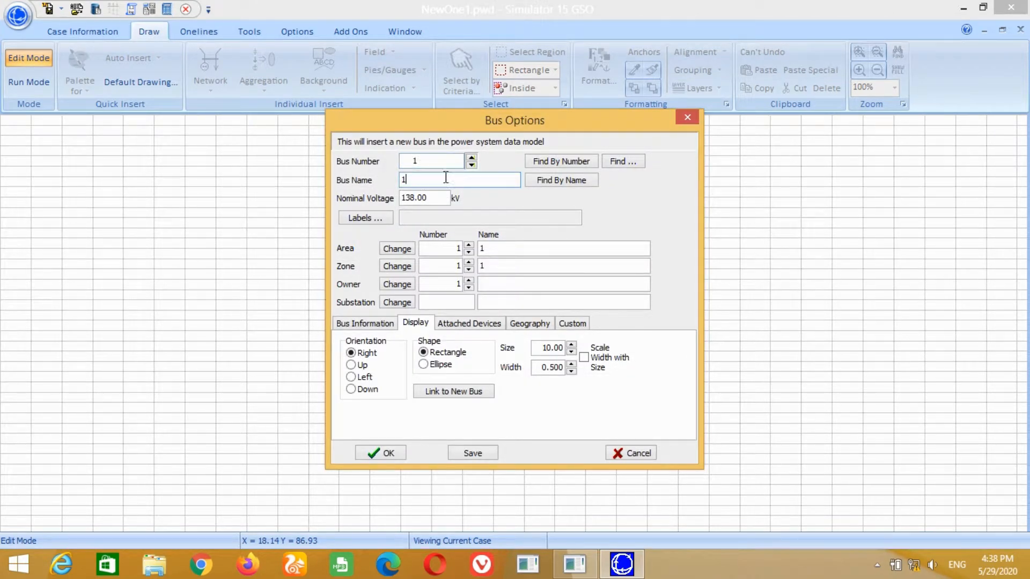
pyautogui.write('Bus')
pyautogui.click(572, 345)
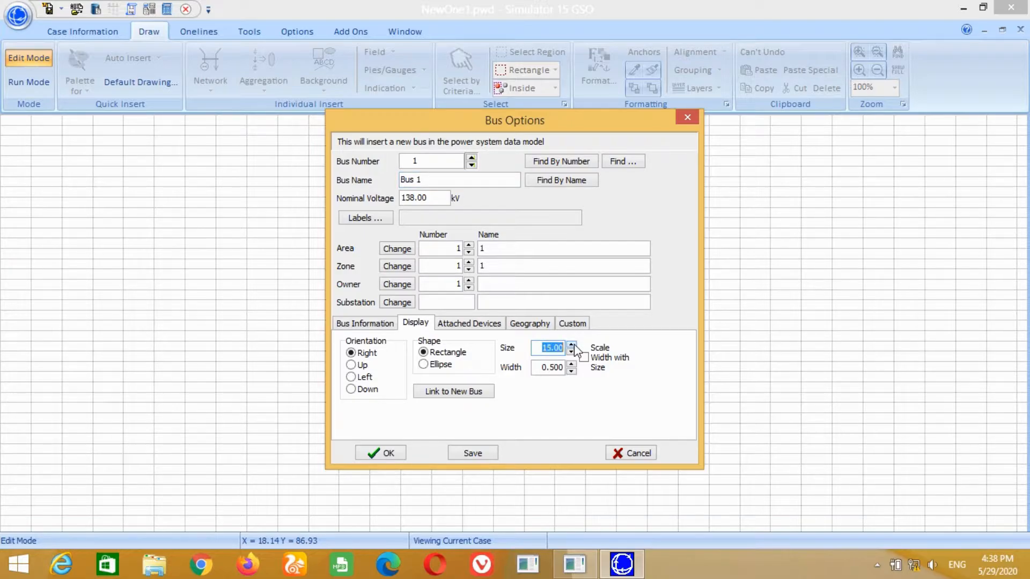
pyautogui.click(367, 323)
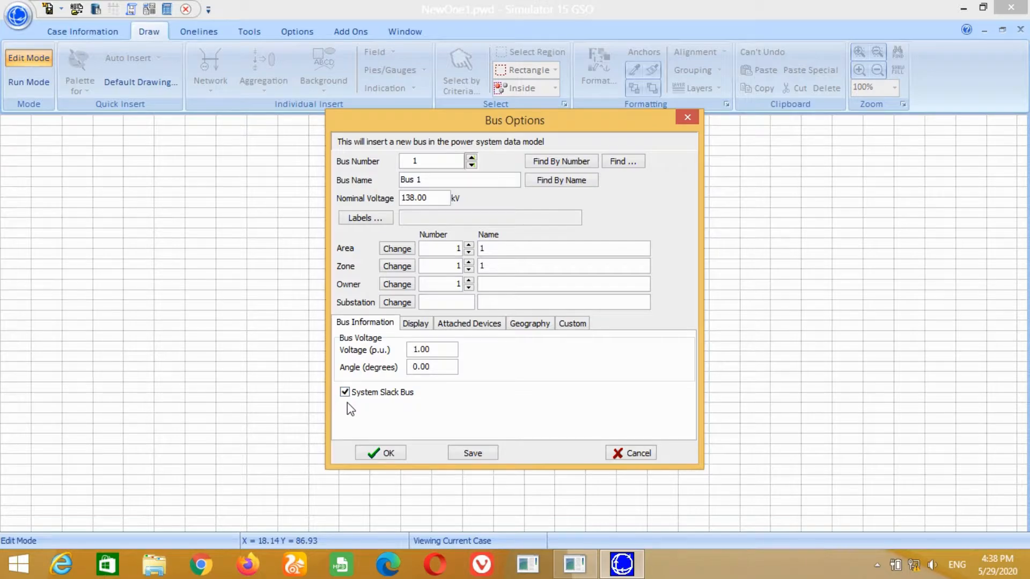
pyautogui.click(389, 453)
# Step: Enlarge the Bus 1 name label and move it to the left of its bus bar
pyautogui.click(353, 245)
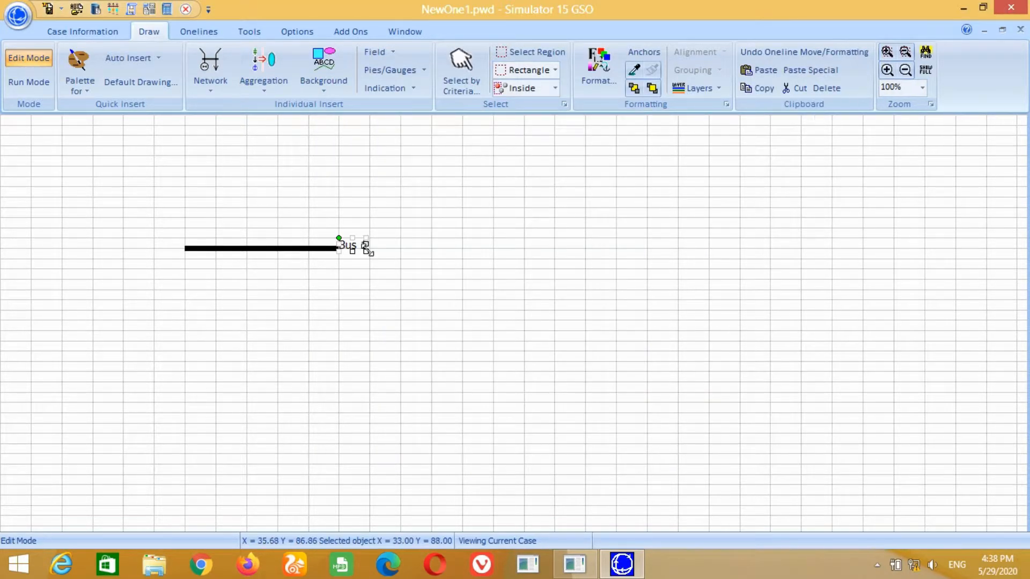
pyautogui.moveTo(366, 250); pyautogui.dragTo(160, 254)
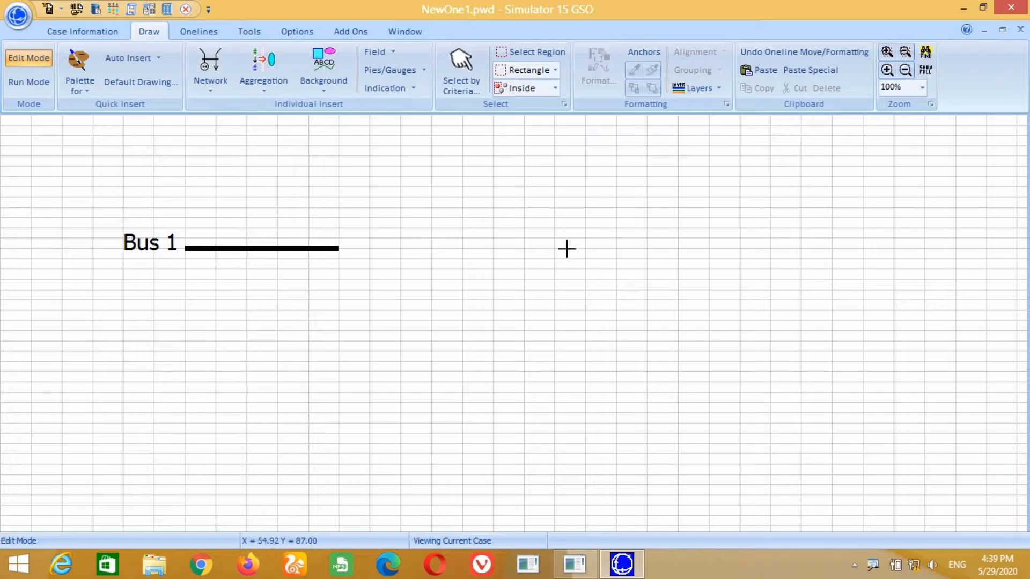
# Step: Insert a second bus named Bus 2 level with Bus 1, at about X 60, Y 87
pyautogui.click(621, 249)
pyautogui.write('Bus 2')
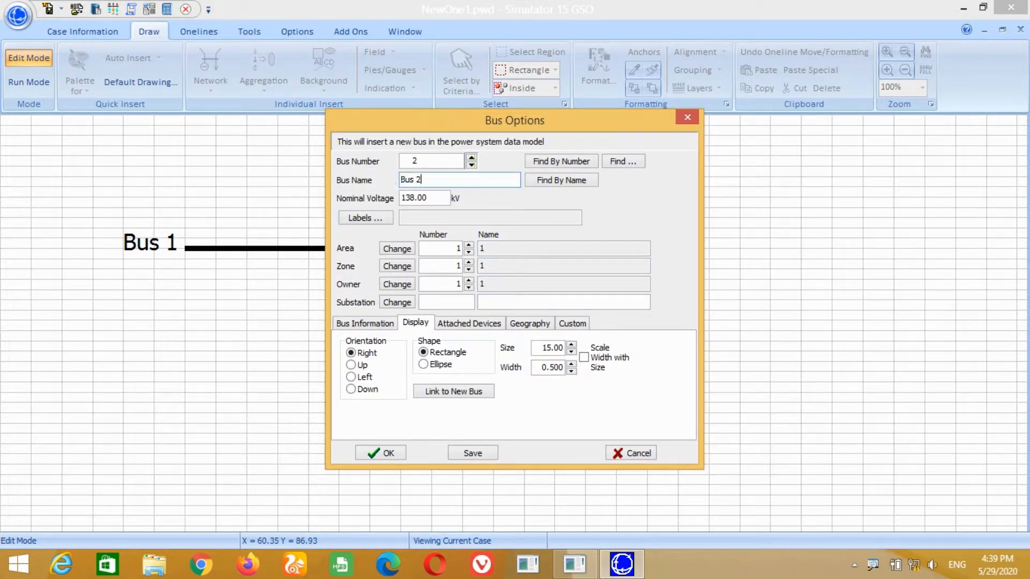
pyautogui.click(369, 323)
pyautogui.click(409, 323)
pyautogui.click(393, 453)
pyautogui.click(780, 269)
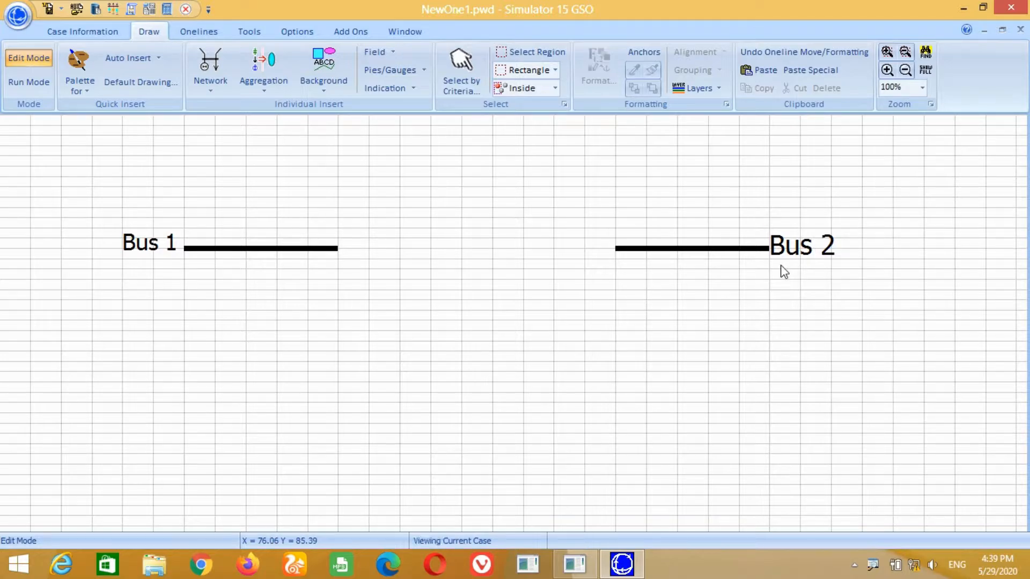
# Step: Insert a third bus named Bus 3 below and between the other two, at about X 36, Y 67
pyautogui.click(209, 90)
pyautogui.click(220, 107)
pyautogui.click(336, 515)
pyautogui.click(357, 324)
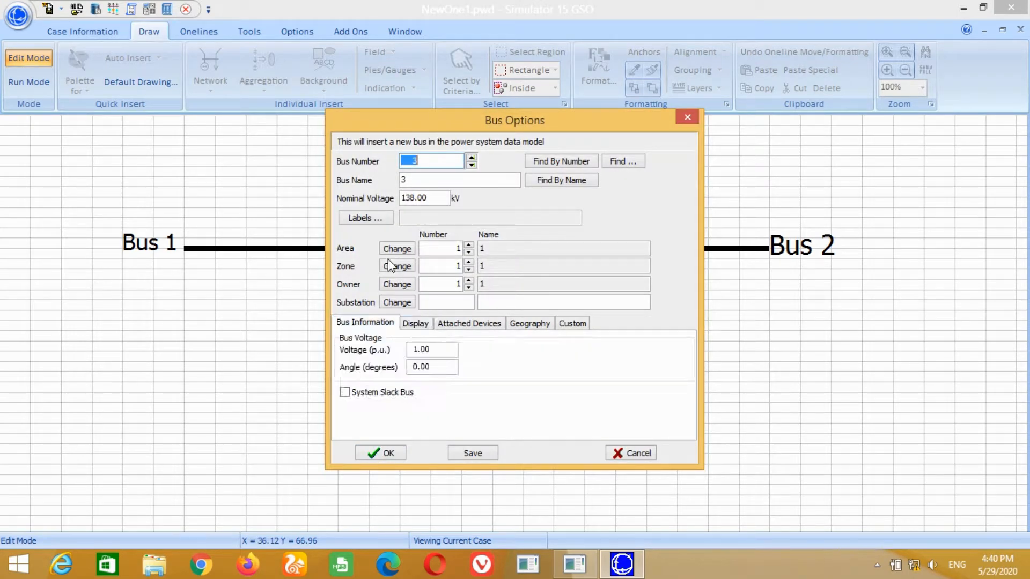
pyautogui.press('Tab')
pyautogui.write('Bus 3')
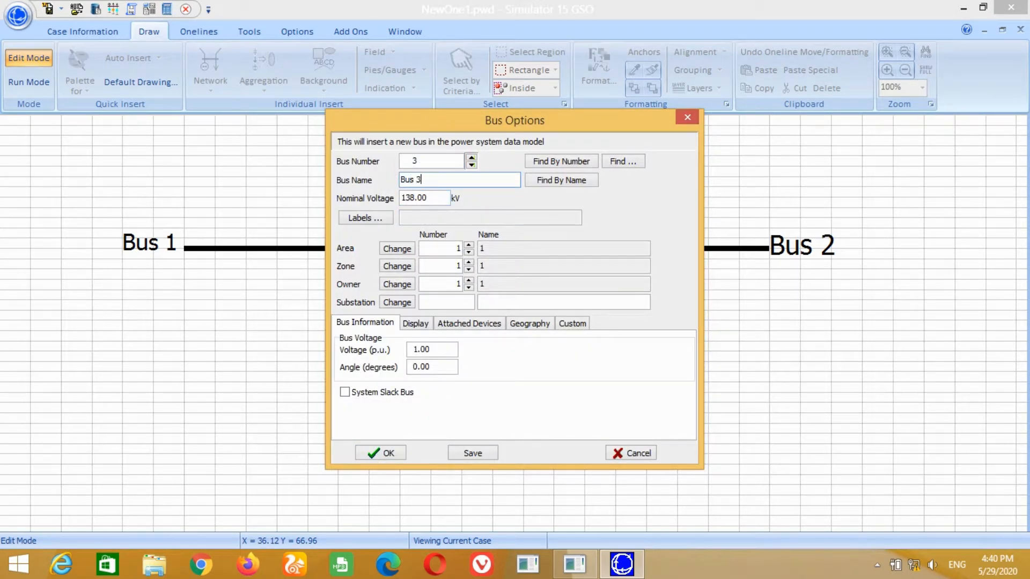
pyautogui.click(387, 453)
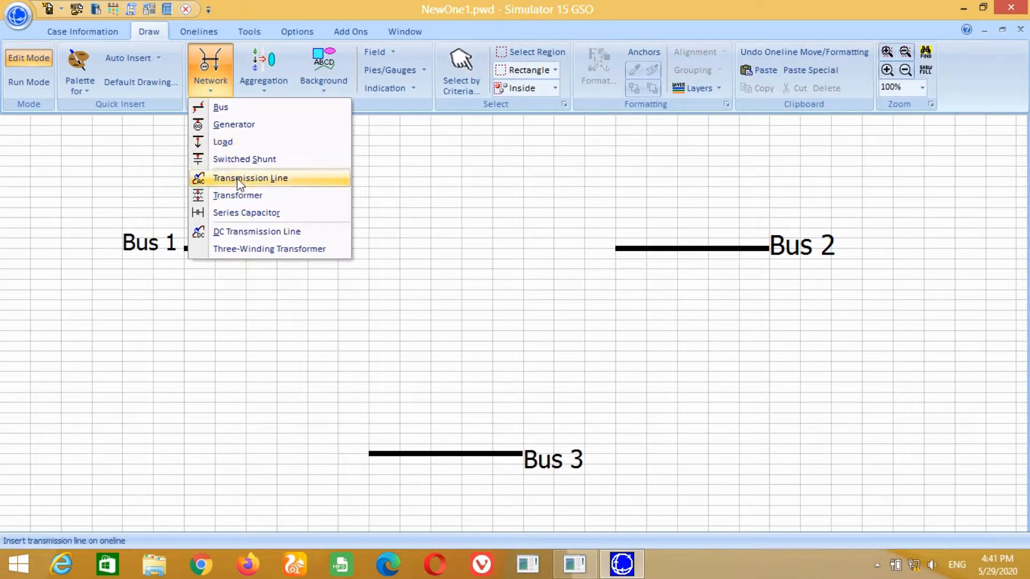
# Step: Draw a transmission line from Bus 1 up and across to Bus 2 with series reactance 0.8 and pixel thickness 3
pyautogui.click(239, 179)
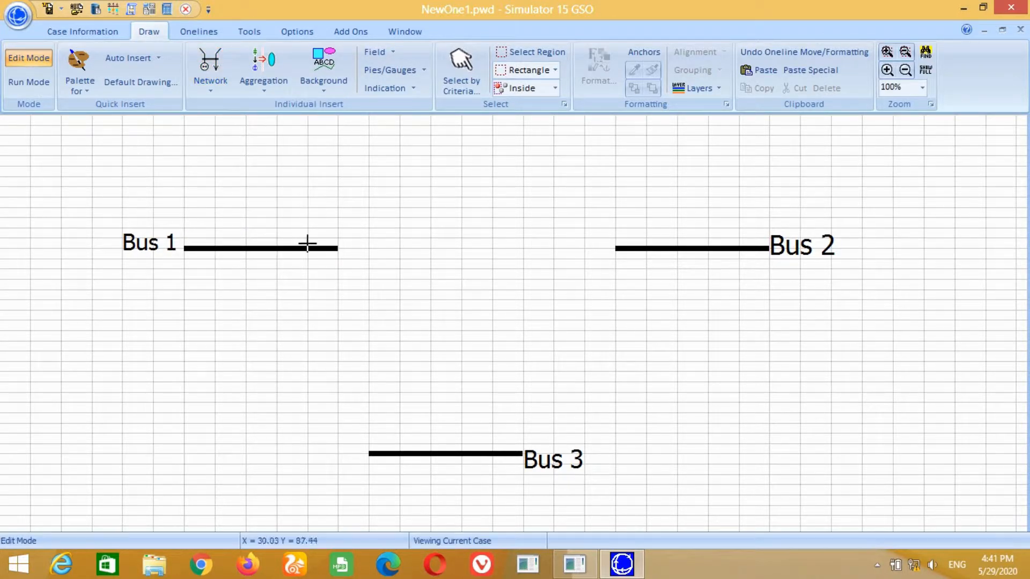
pyautogui.click(308, 247)
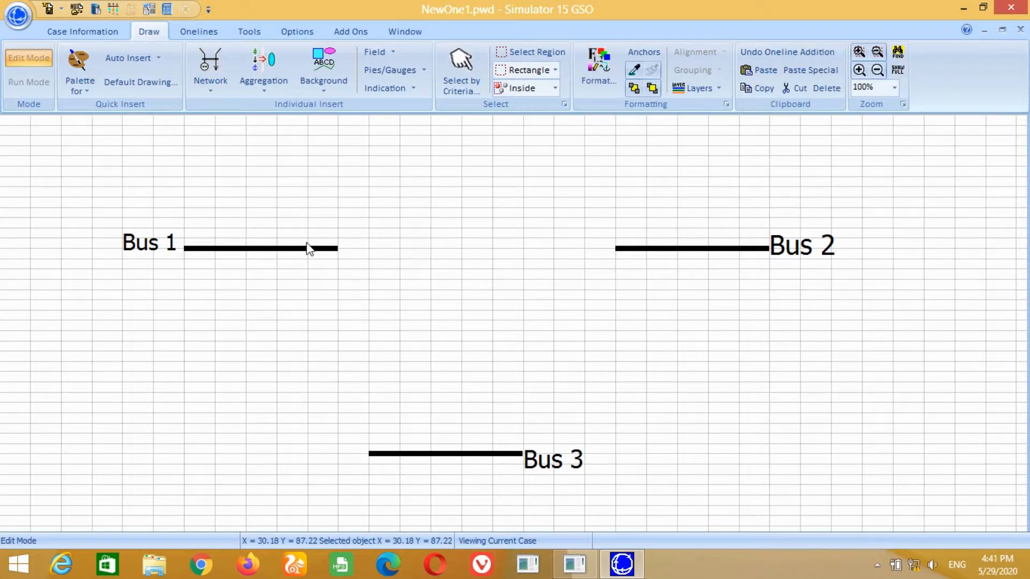
pyautogui.click(308, 186)
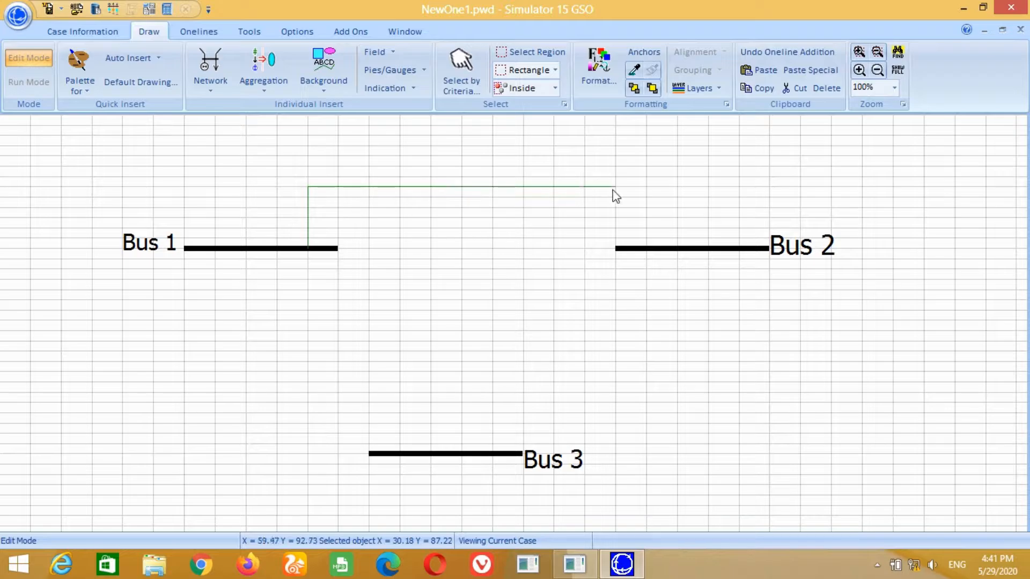
pyautogui.doubleClick(647, 247)
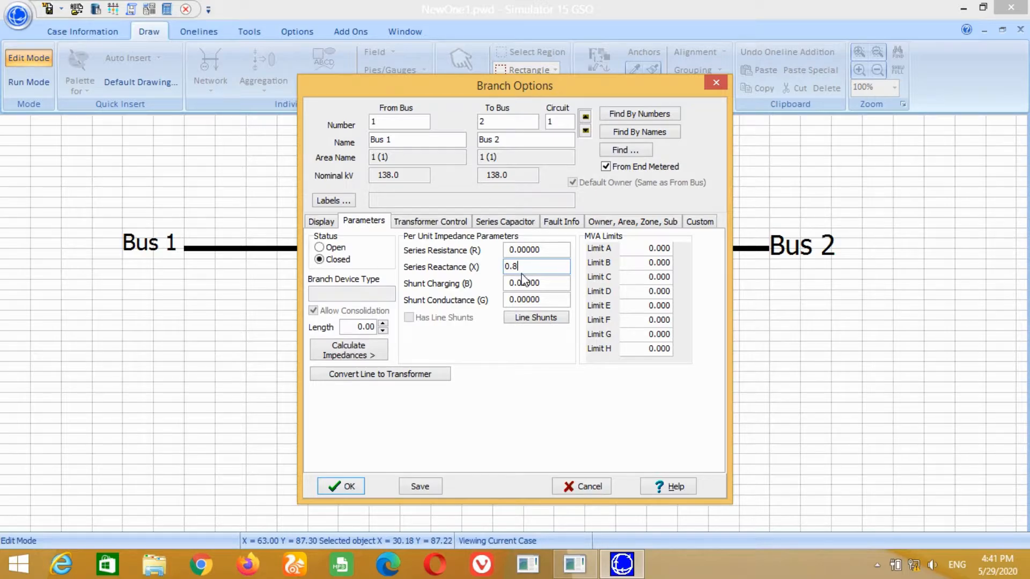
pyautogui.click(324, 222)
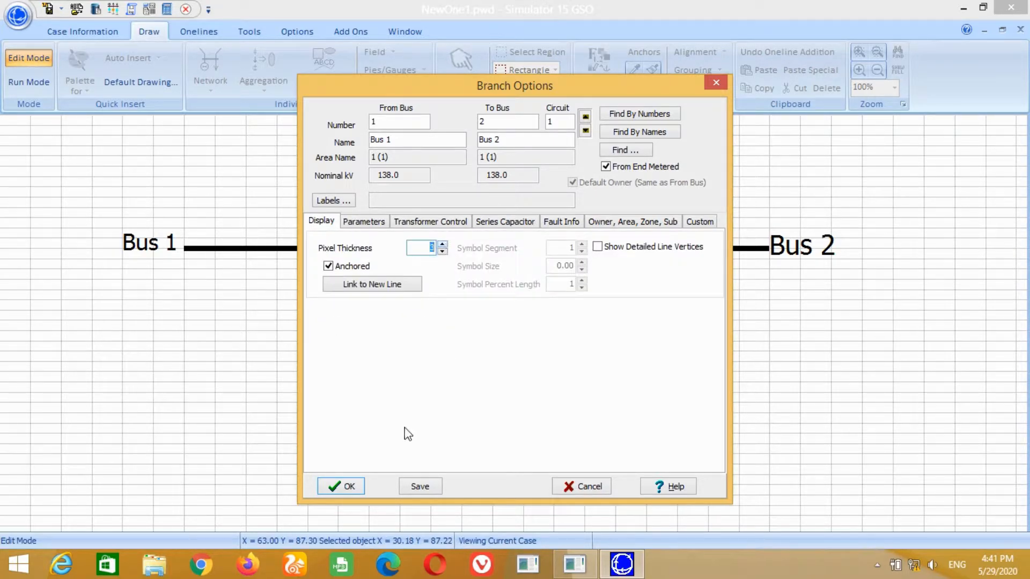
pyautogui.click(343, 486)
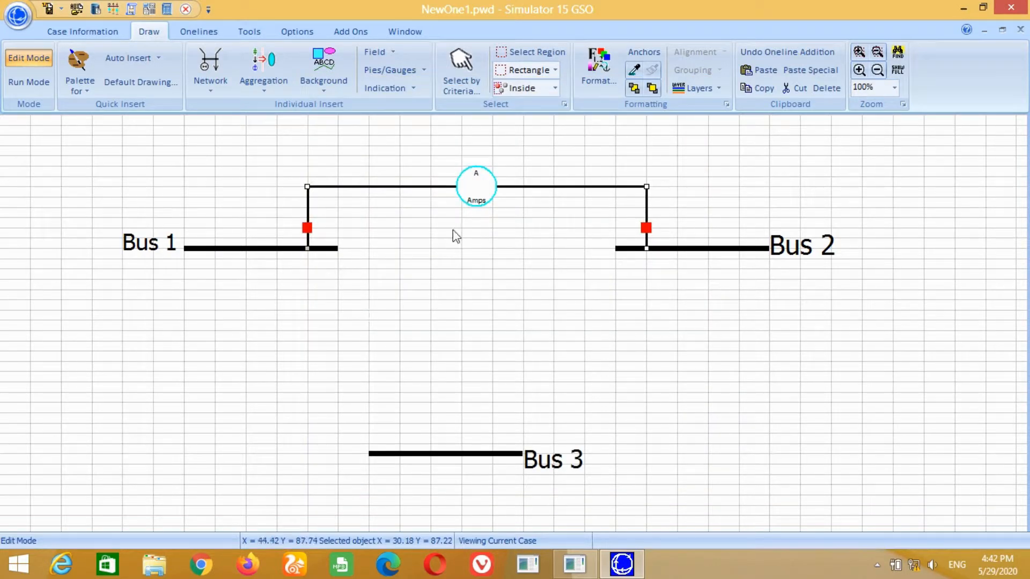
# Step: Set the MVA rating of the Bus 1 to Bus 2 line's flow pie chart to 1000
pyautogui.doubleClick(473, 198)
pyautogui.click(476, 238)
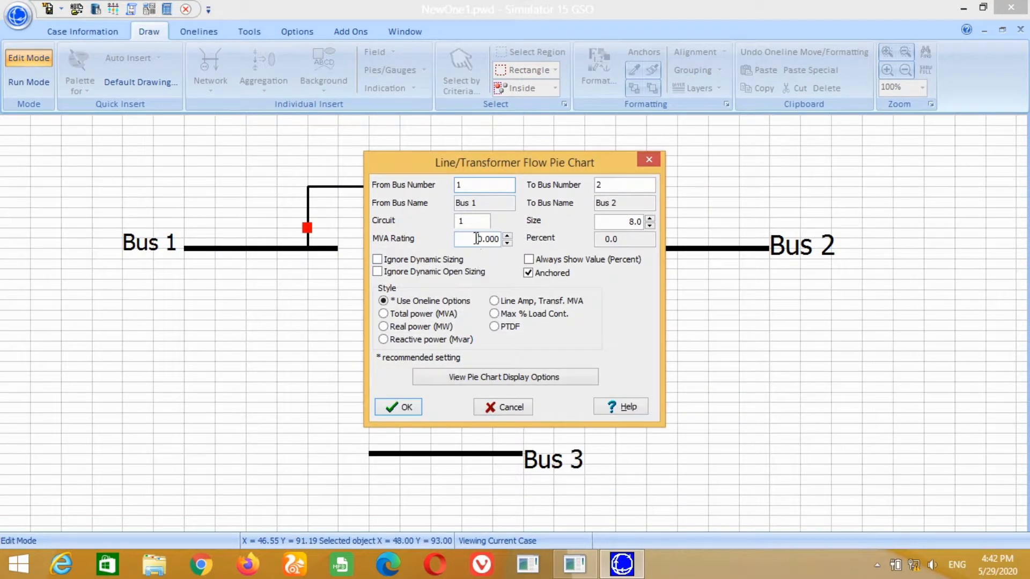
pyautogui.click(476, 238)
# Step: Change the normal MVA color of line pie charts to blue and apply the pie chart settings
pyautogui.click(449, 380)
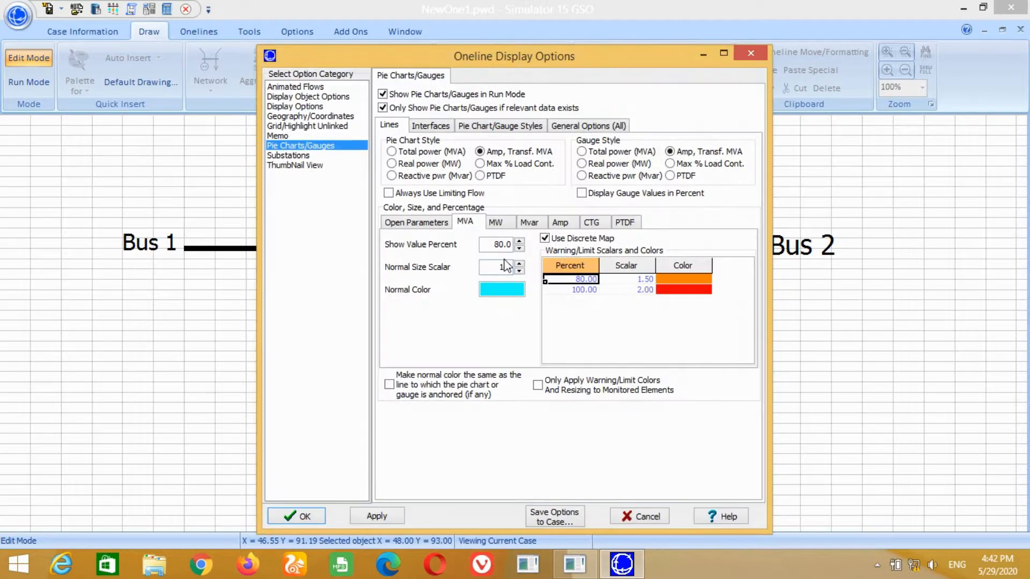
pyautogui.click(488, 288)
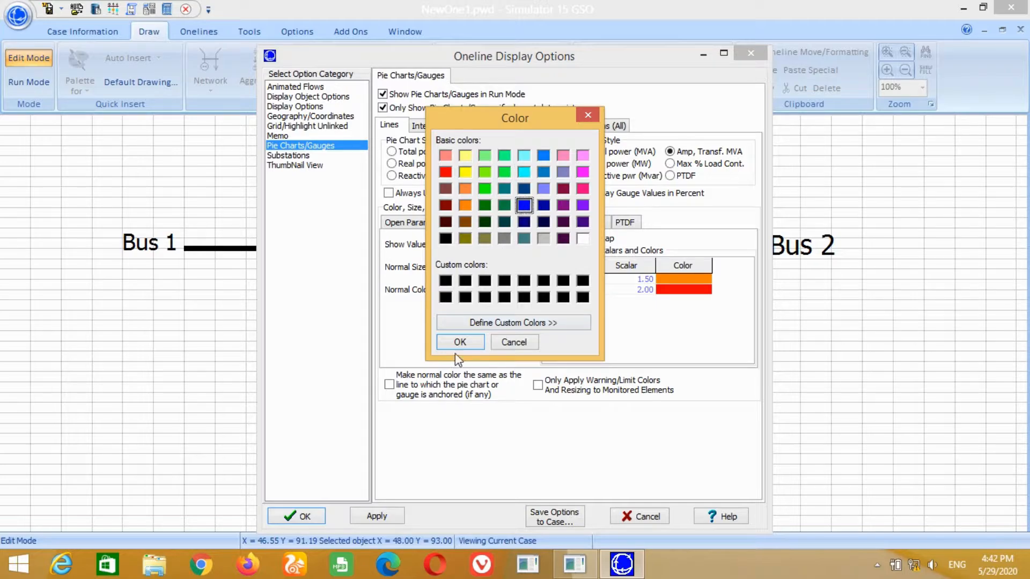
pyautogui.click(456, 344)
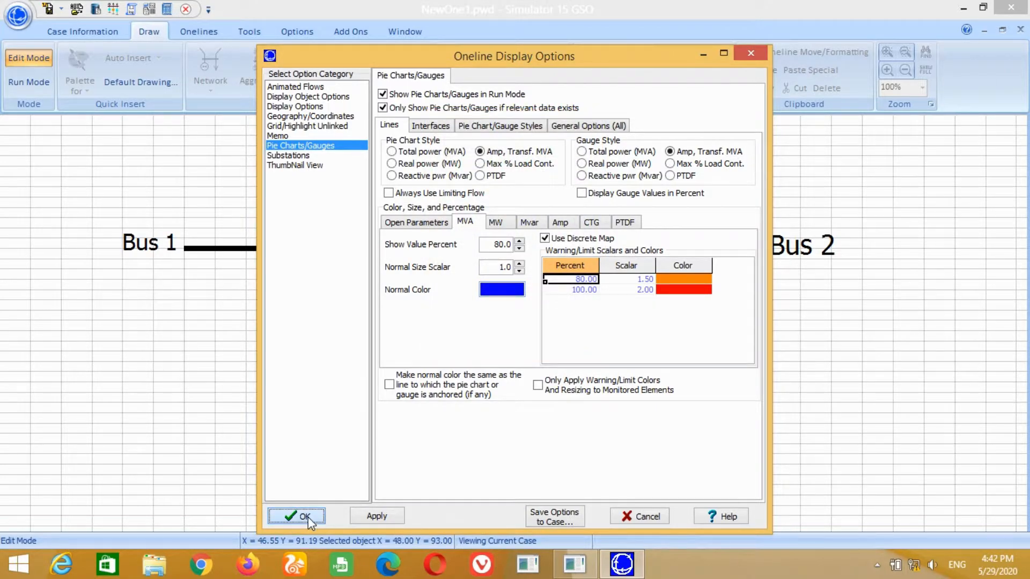
pyautogui.click(303, 516)
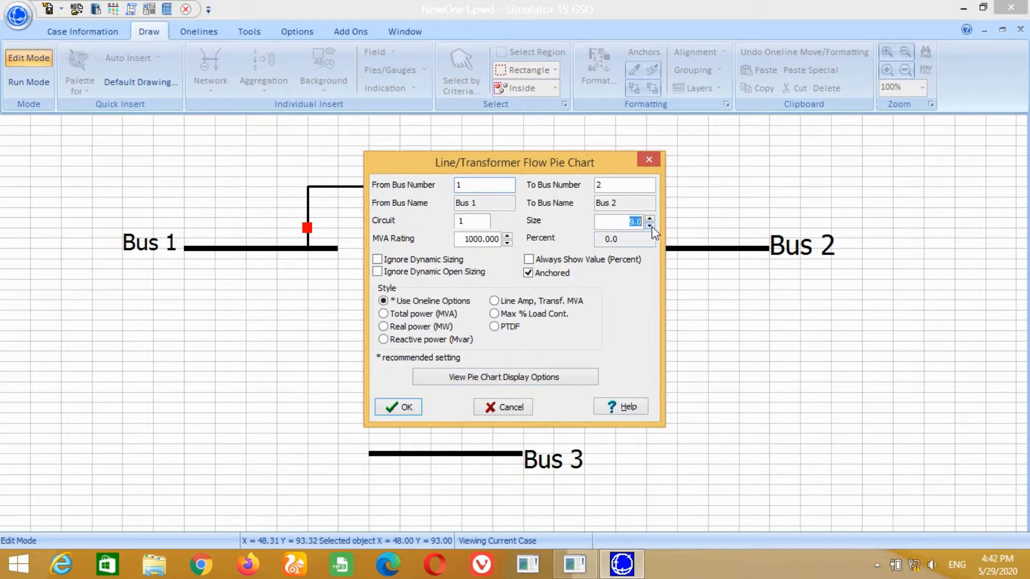
pyautogui.click(396, 408)
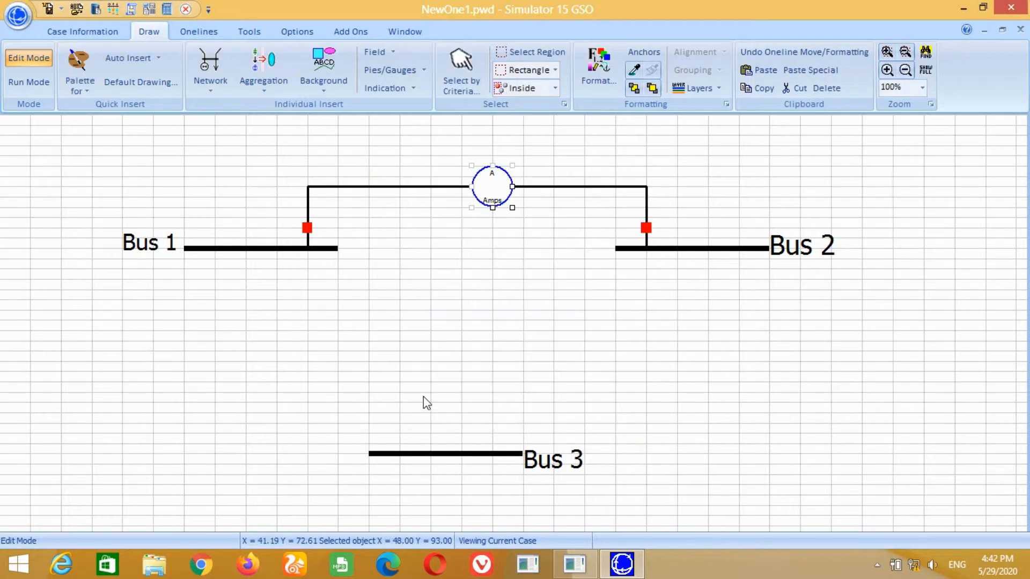
pyautogui.click(423, 397)
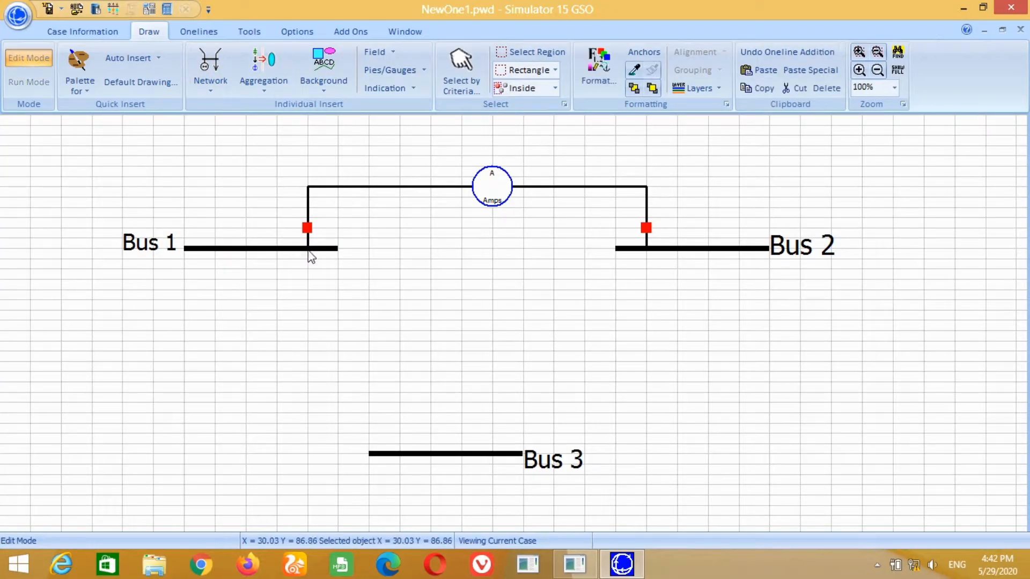
# Step: Draw a transmission line from Bus 1 down to Bus 3 with series reactance 0.4 and increase its pixel thickness
pyautogui.click(307, 290)
pyautogui.click(400, 423)
pyautogui.doubleClick(401, 455)
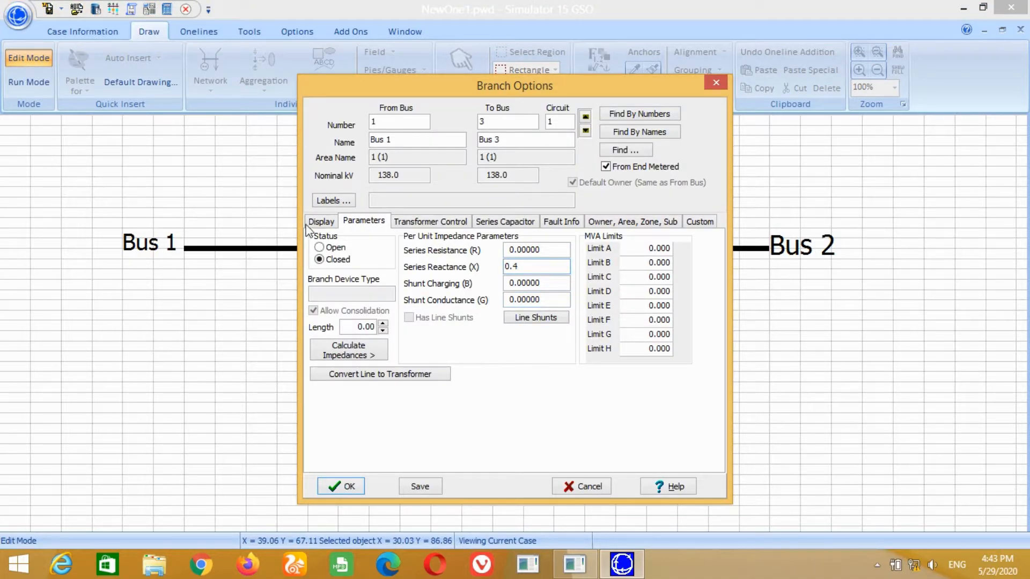
pyautogui.click(322, 223)
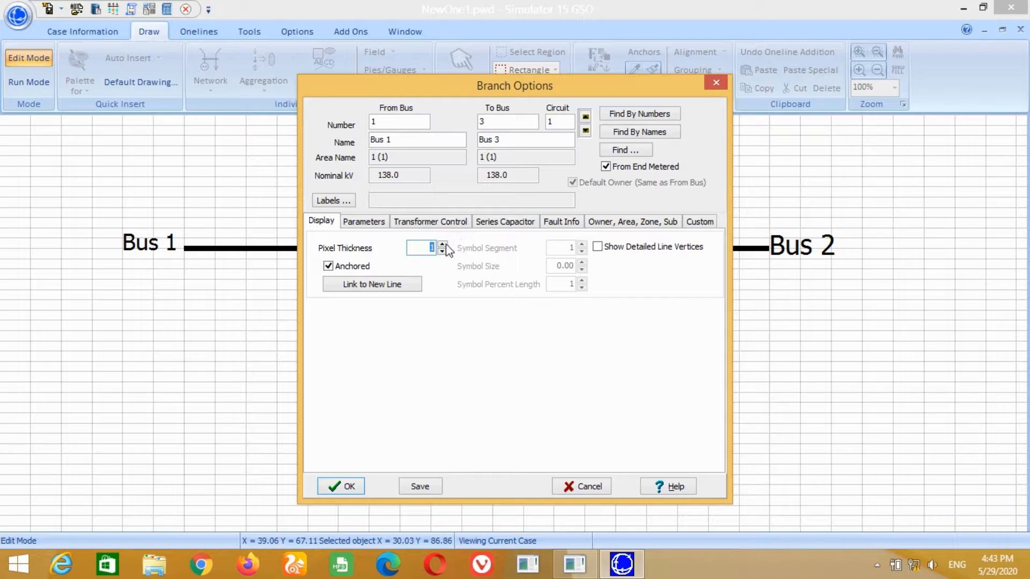
pyautogui.click(346, 486)
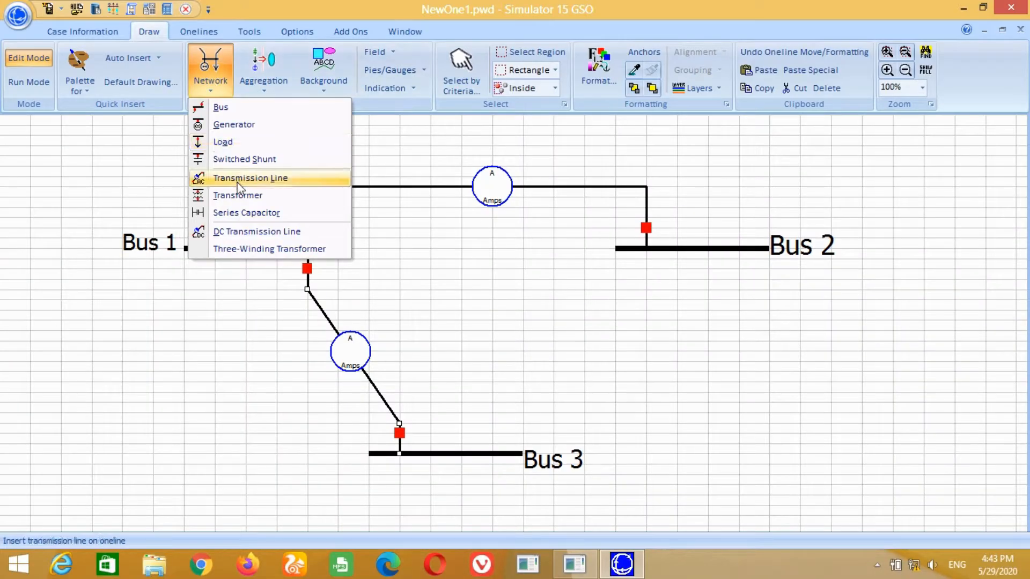
# Step: Draw a transmission line from Bus 2 down to Bus 3, entering its series reactance and a greater pixel thickness
pyautogui.click(238, 182)
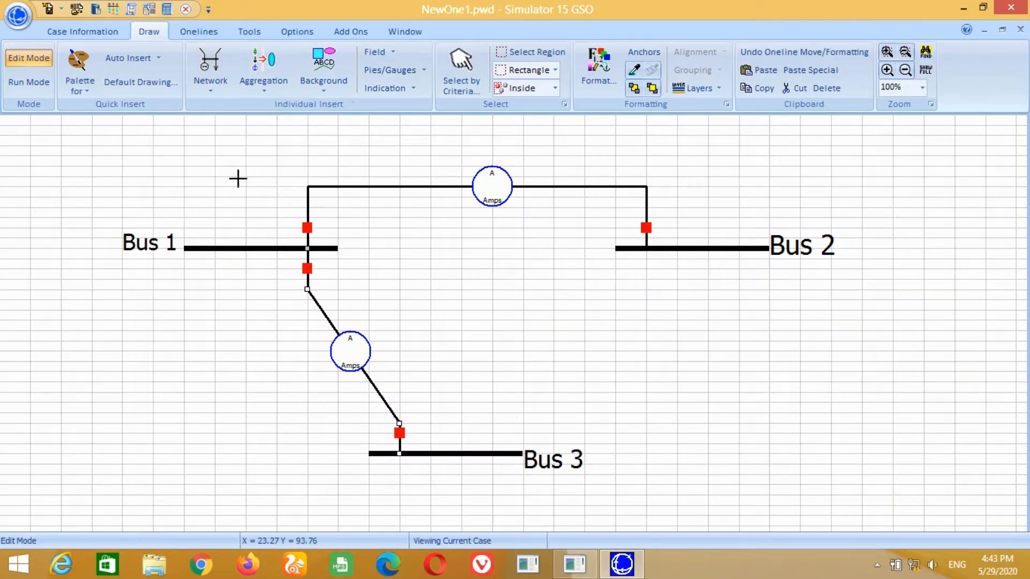
pyautogui.click(646, 247)
pyautogui.click(647, 289)
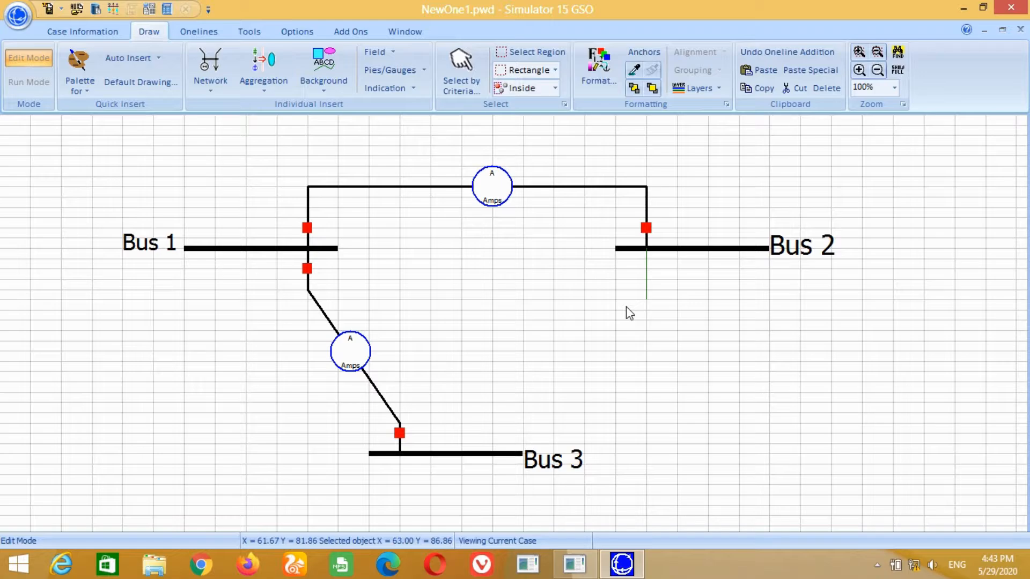
pyautogui.click(492, 424)
pyautogui.doubleClick(493, 454)
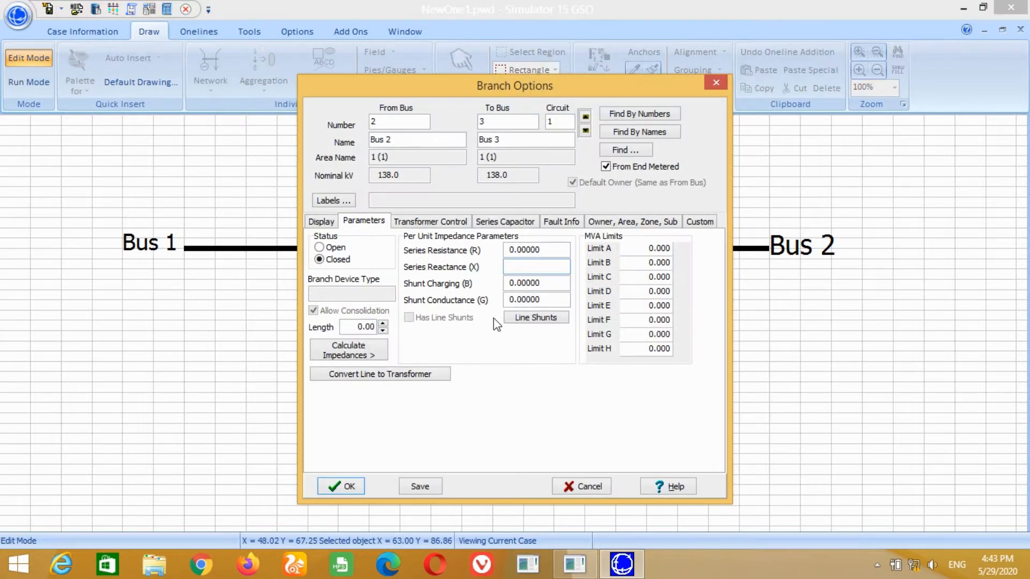
pyautogui.click(320, 221)
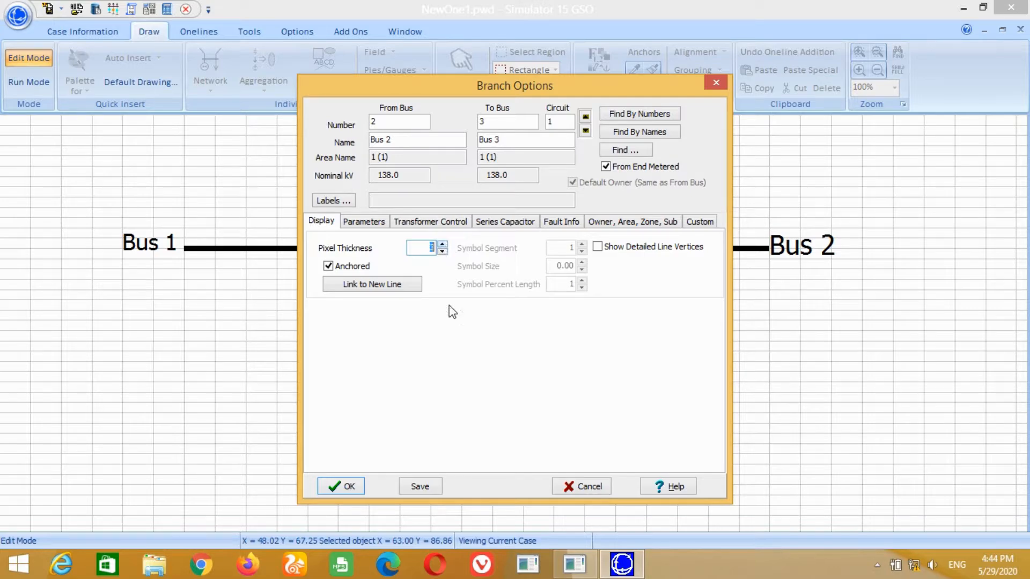
pyautogui.click(343, 485)
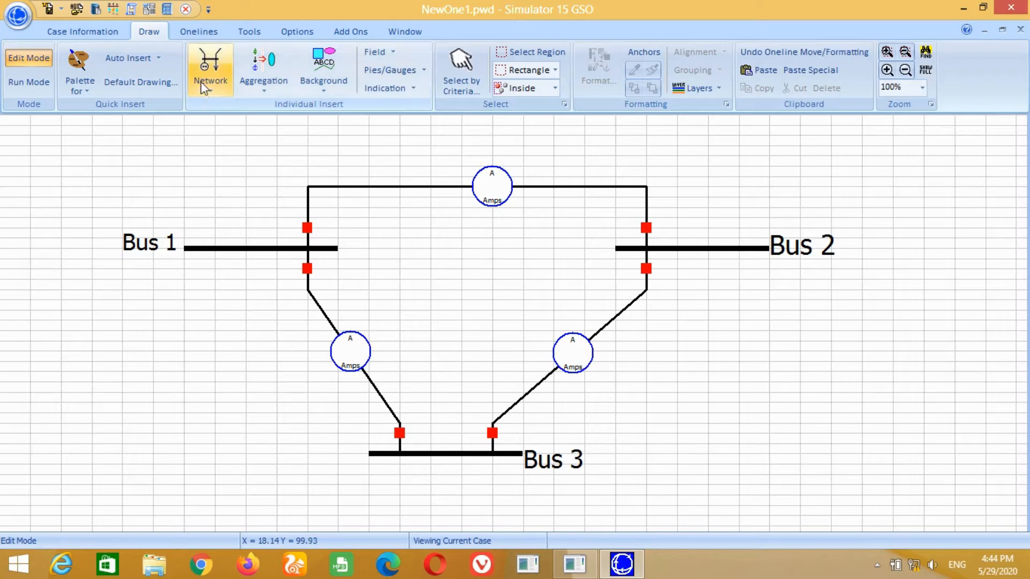
# Step: Insert a generator on Bus 1 with positive-sequence X 0.1 and step transformer X 0.1, and reduce its display size
pyautogui.click(210, 70)
pyautogui.click(225, 127)
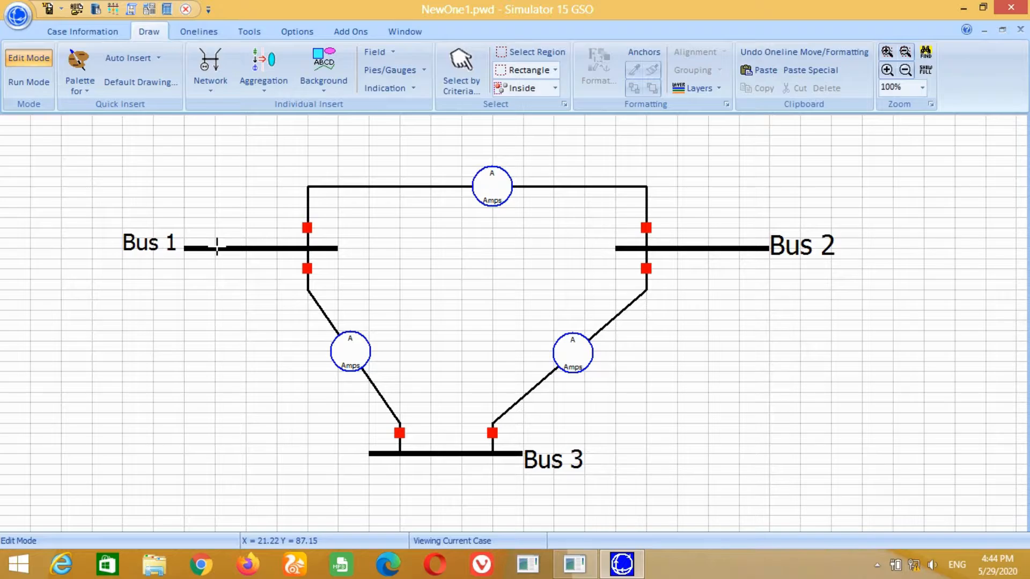
pyautogui.click(213, 247)
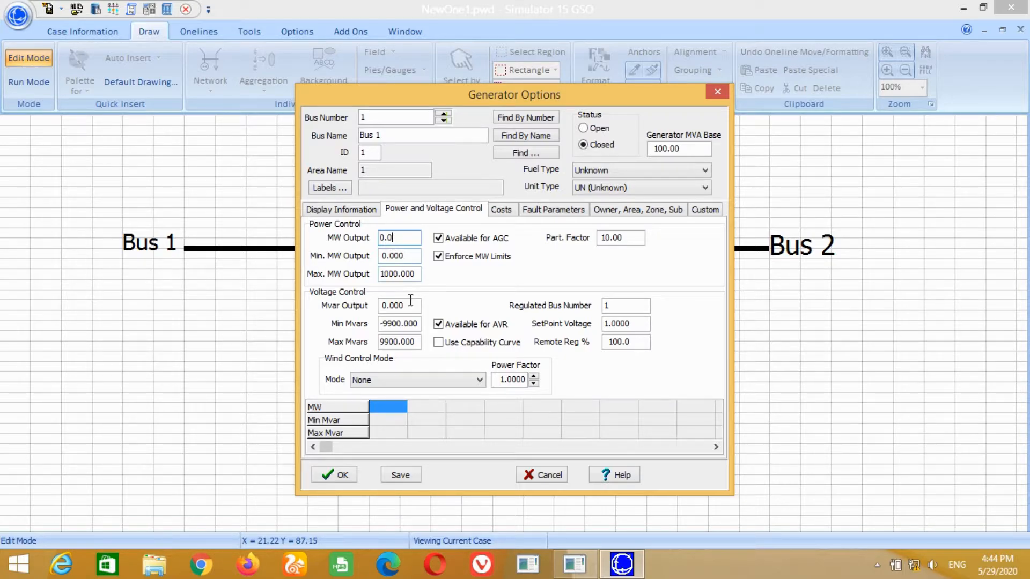
pyautogui.click(550, 212)
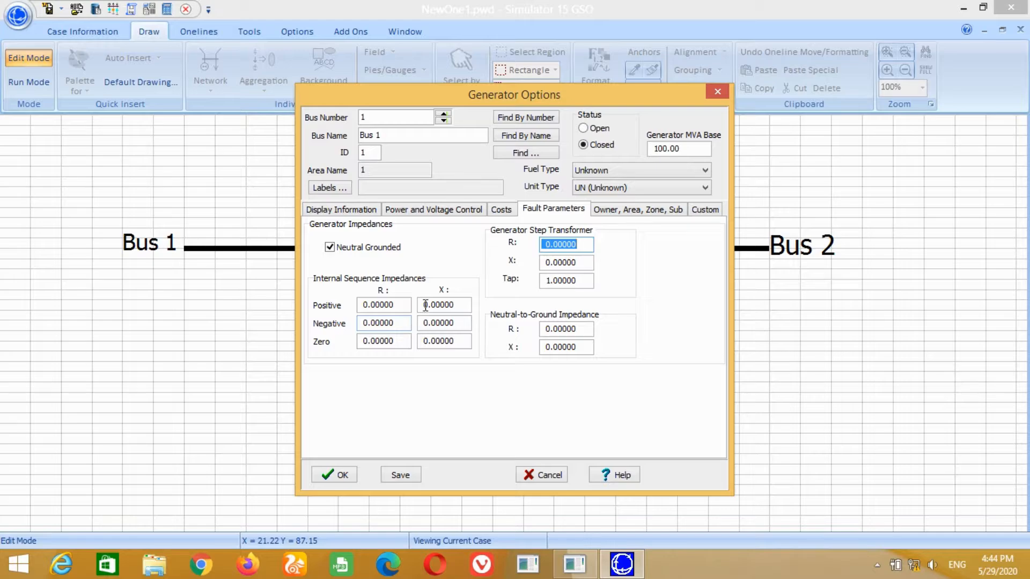
pyautogui.click(431, 304)
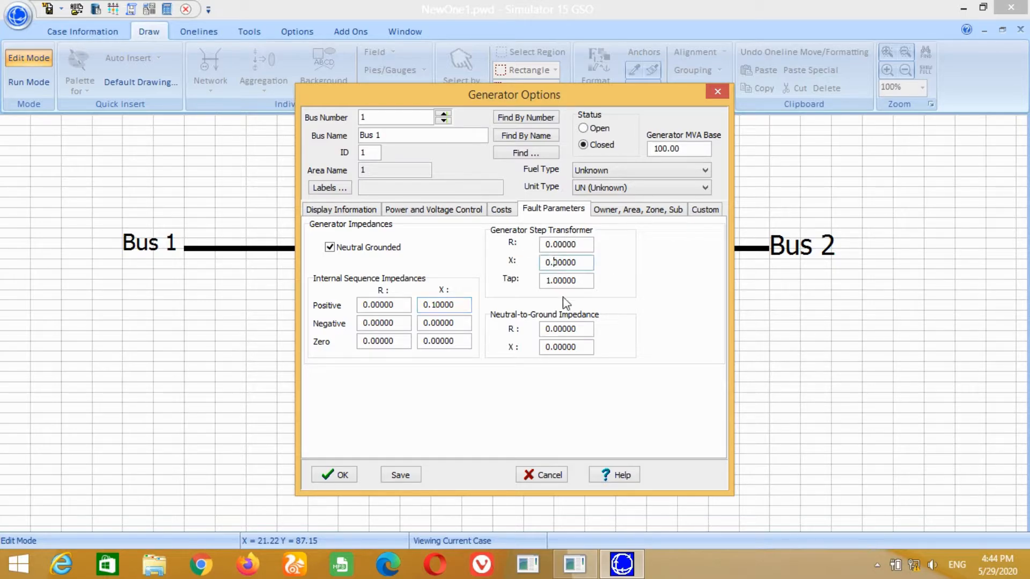
pyautogui.write('1')
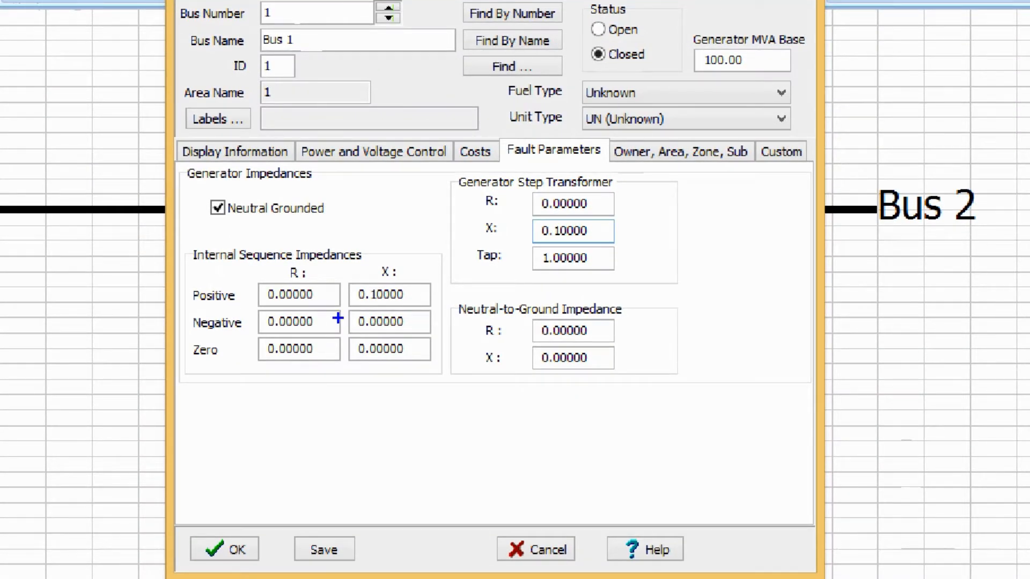
pyautogui.moveTo(181, 243)
pyautogui.mouseDown()
pyautogui.moveTo(234, 293)
pyautogui.moveTo(444, 313)
pyautogui.mouseUp()
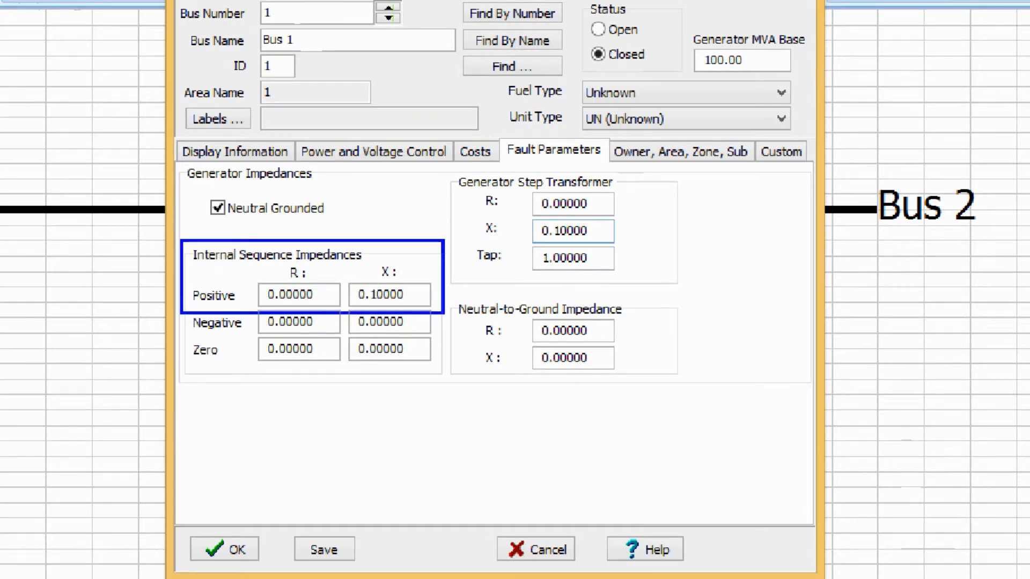
pyautogui.moveTo(450, 173)
pyautogui.mouseDown()
pyautogui.moveTo(479, 195)
pyautogui.moveTo(627, 245)
pyautogui.mouseUp()
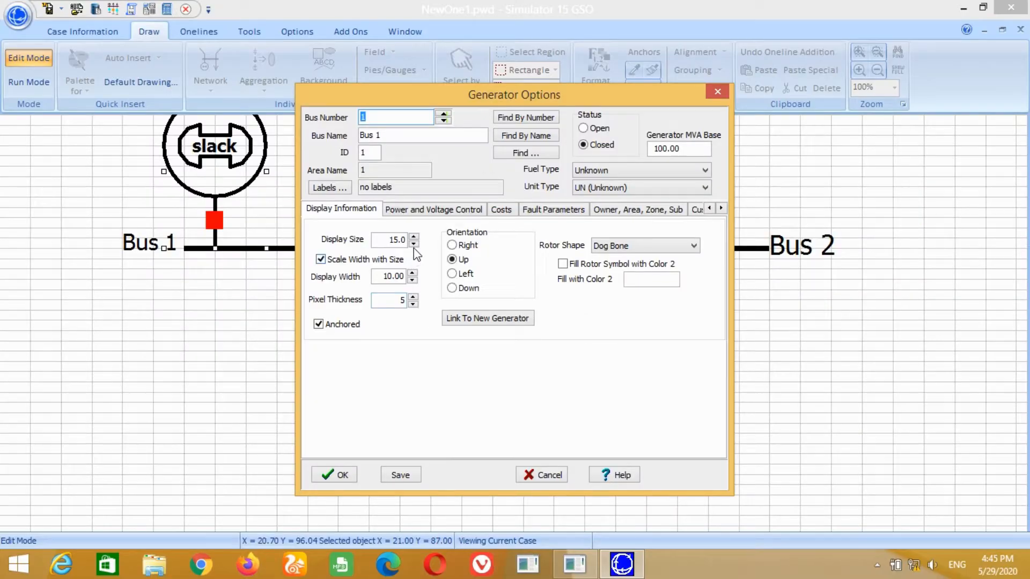
pyautogui.click(414, 244)
pyautogui.click(353, 475)
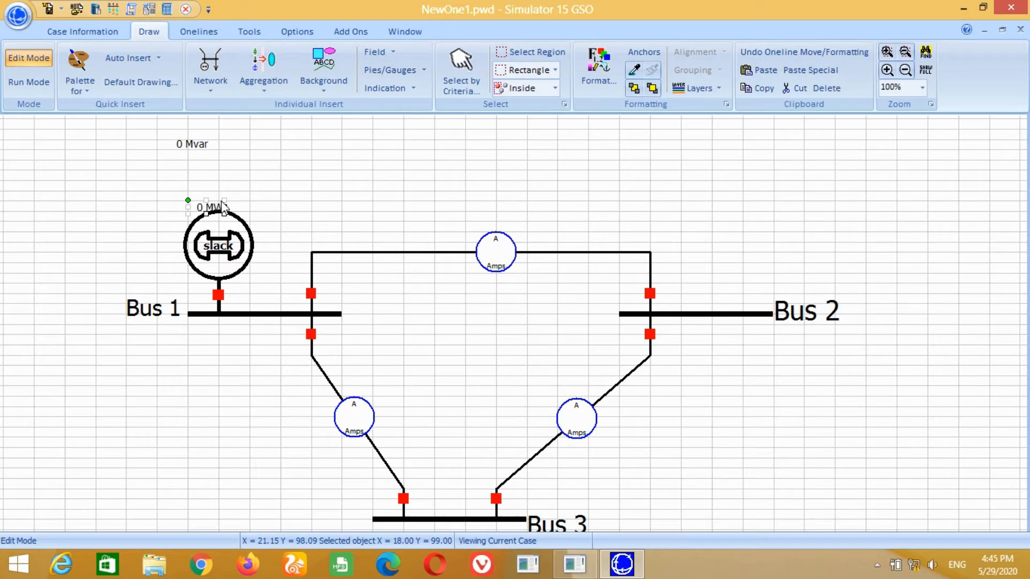
# Step: Enlarge the Bus 1 generator's MW and Mvar fields and stack them just above the generator symbol
pyautogui.moveTo(220, 205); pyautogui.dragTo(218, 184)
pyautogui.moveTo(201, 145); pyautogui.dragTo(231, 203)
pyautogui.click(210, 186)
pyautogui.click(186, 198)
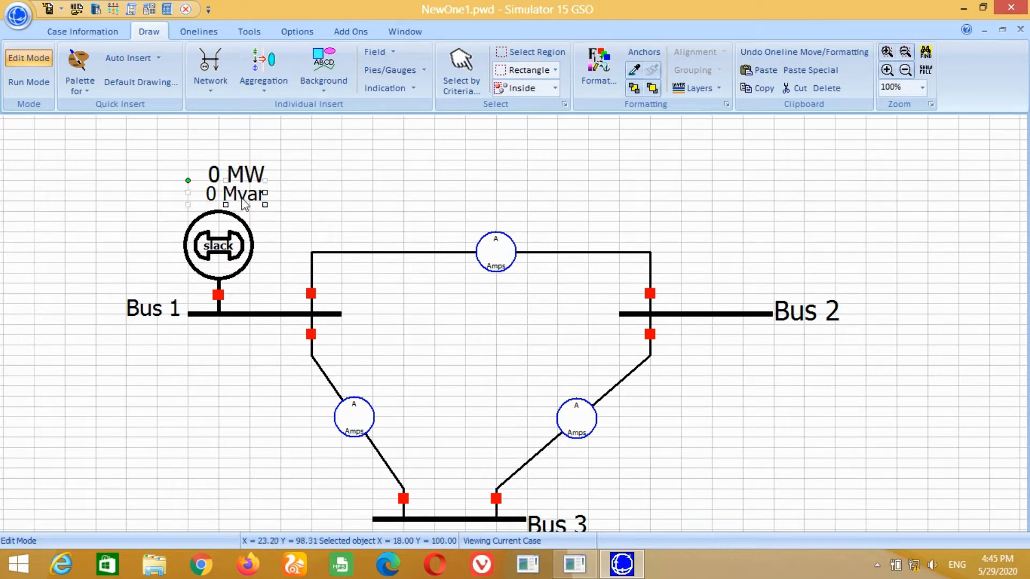
pyautogui.click(345, 225)
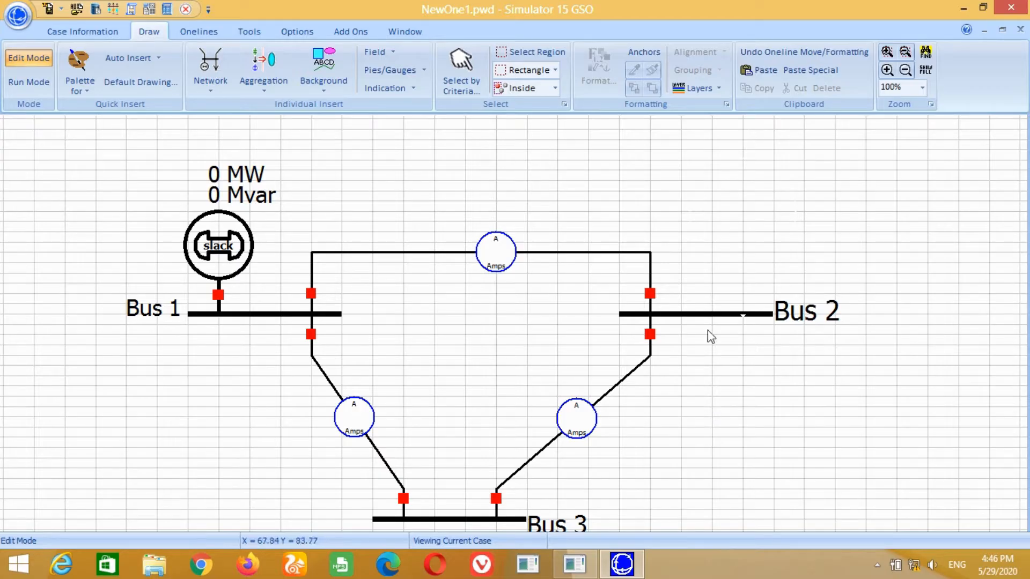
# Step: Insert a generator on Bus 2 with positive-sequence X 0.2, step transformer X 0.2 and display size 10
pyautogui.click(210, 70)
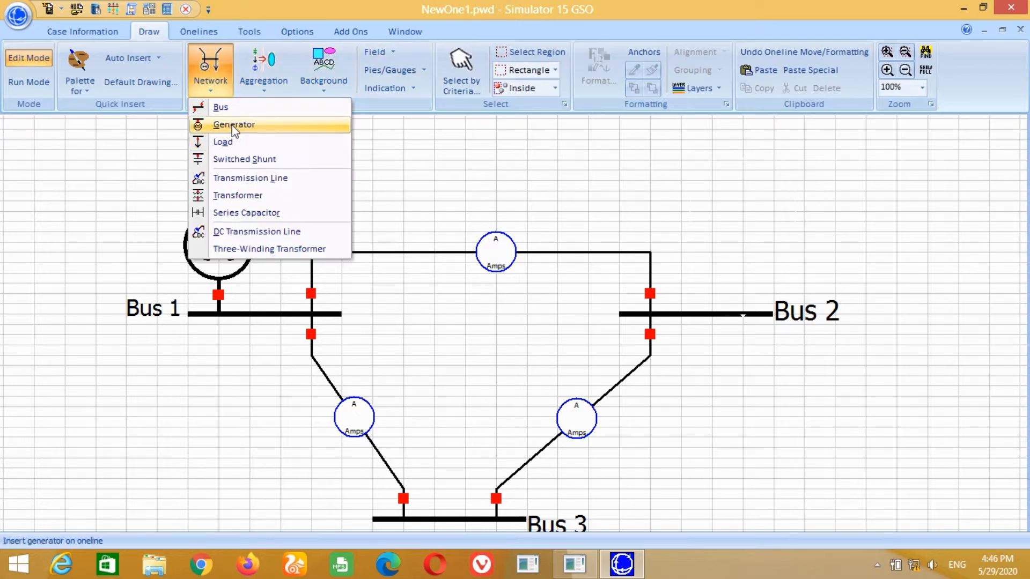
pyautogui.click(234, 126)
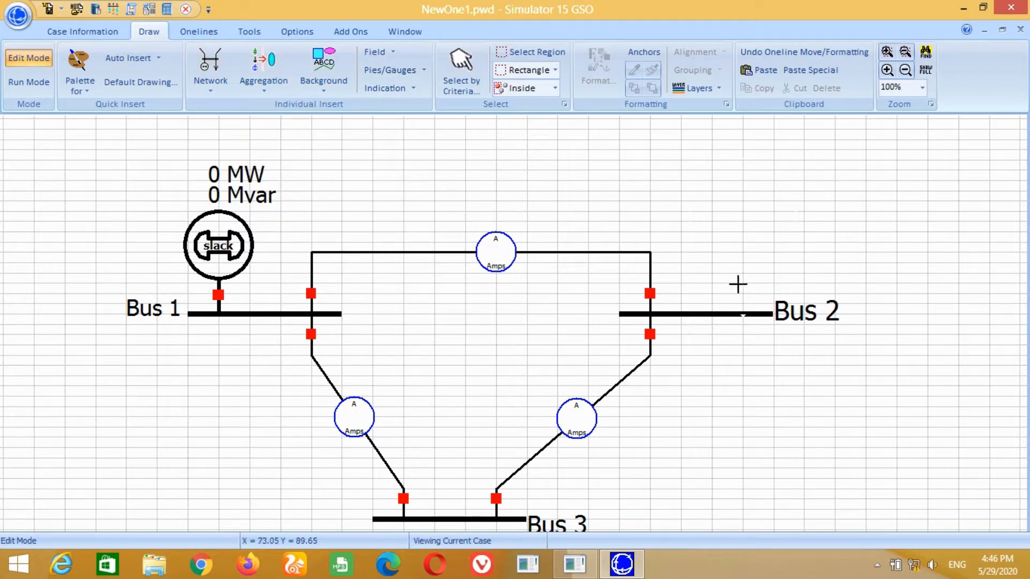
pyautogui.click(737, 315)
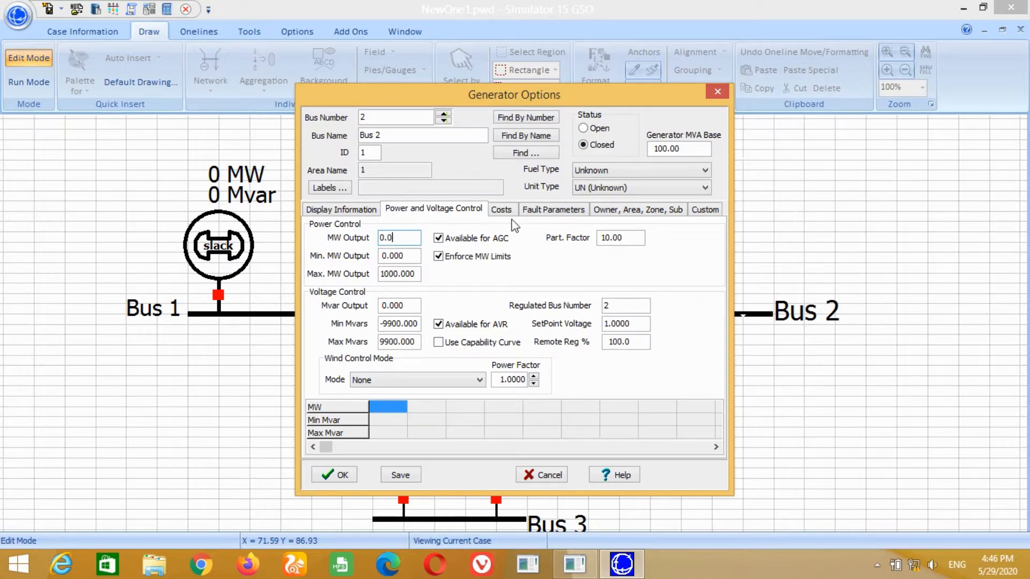
pyautogui.click(547, 211)
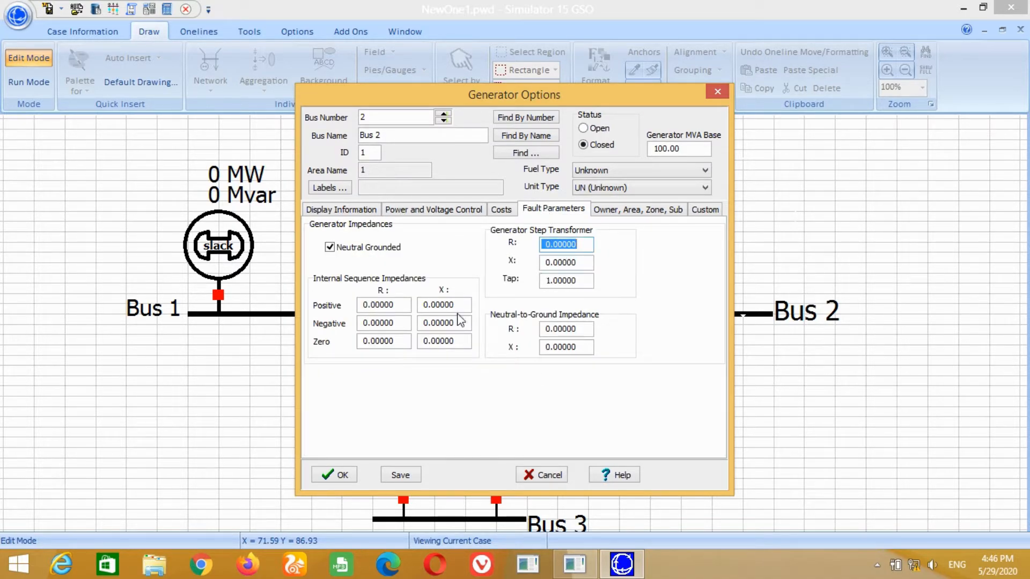
pyautogui.click(434, 306)
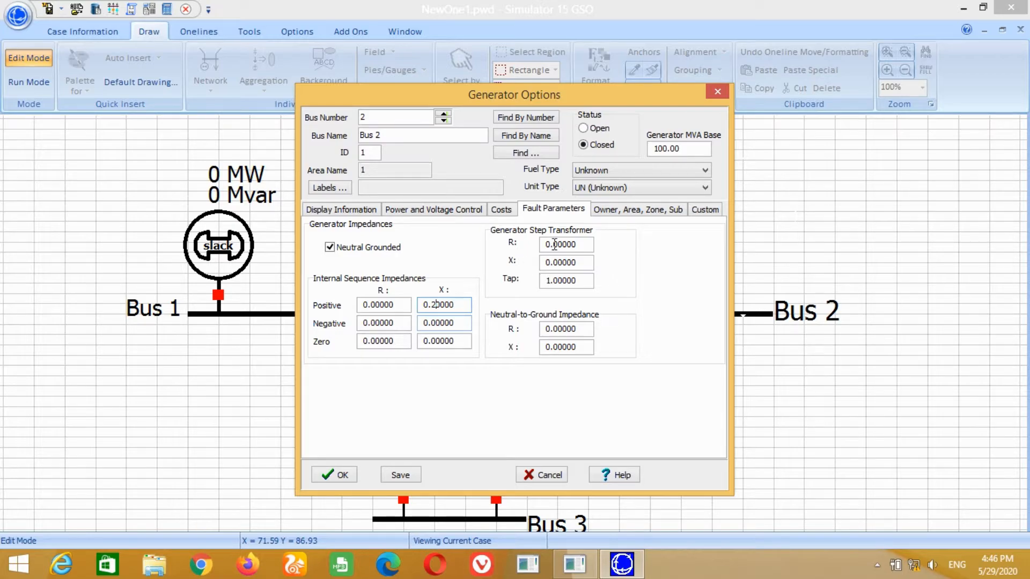
pyautogui.click(557, 262)
pyautogui.write('2')
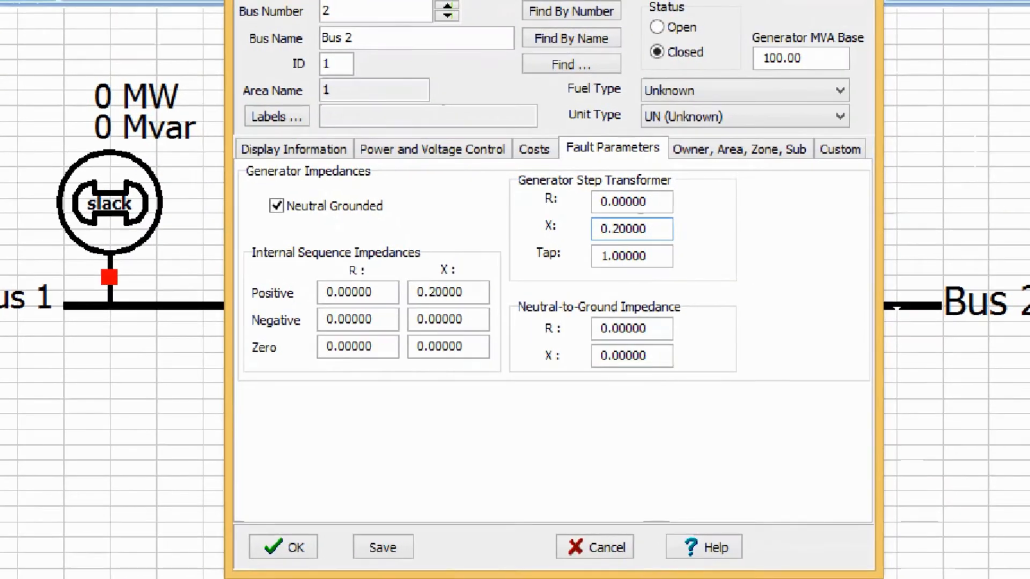
pyautogui.moveTo(237, 232)
pyautogui.mouseDown()
pyautogui.moveTo(397, 330)
pyautogui.moveTo(498, 309)
pyautogui.mouseUp()
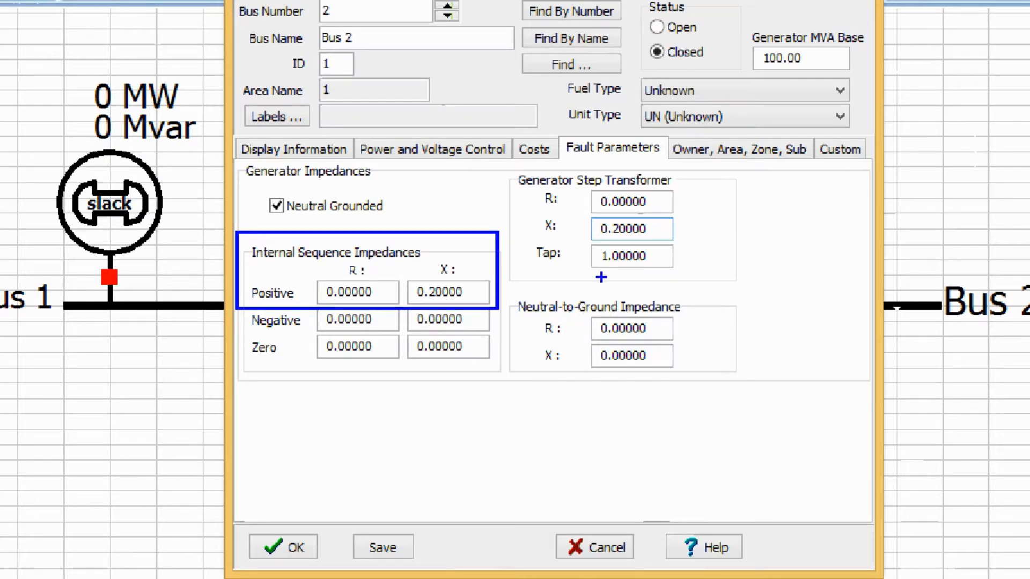
pyautogui.moveTo(499, 166)
pyautogui.mouseDown()
pyautogui.moveTo(552, 197)
pyautogui.moveTo(685, 240)
pyautogui.mouseUp()
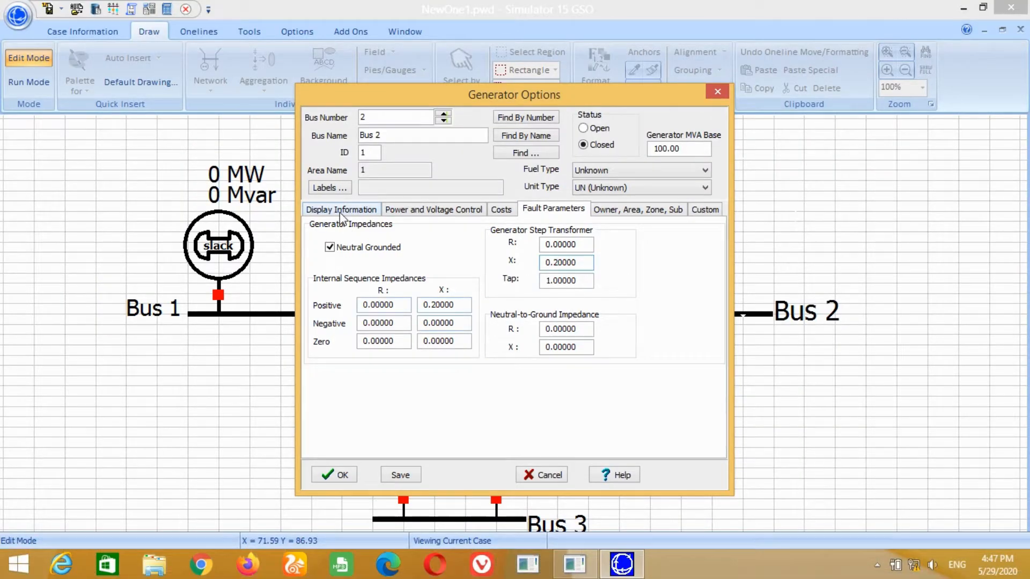
pyautogui.click(293, 148)
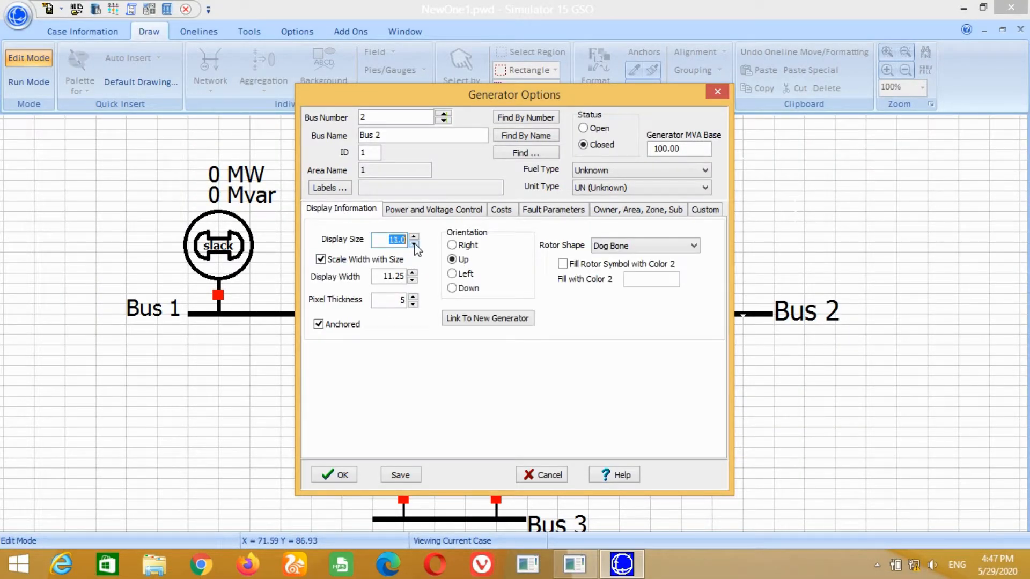
pyautogui.click(349, 476)
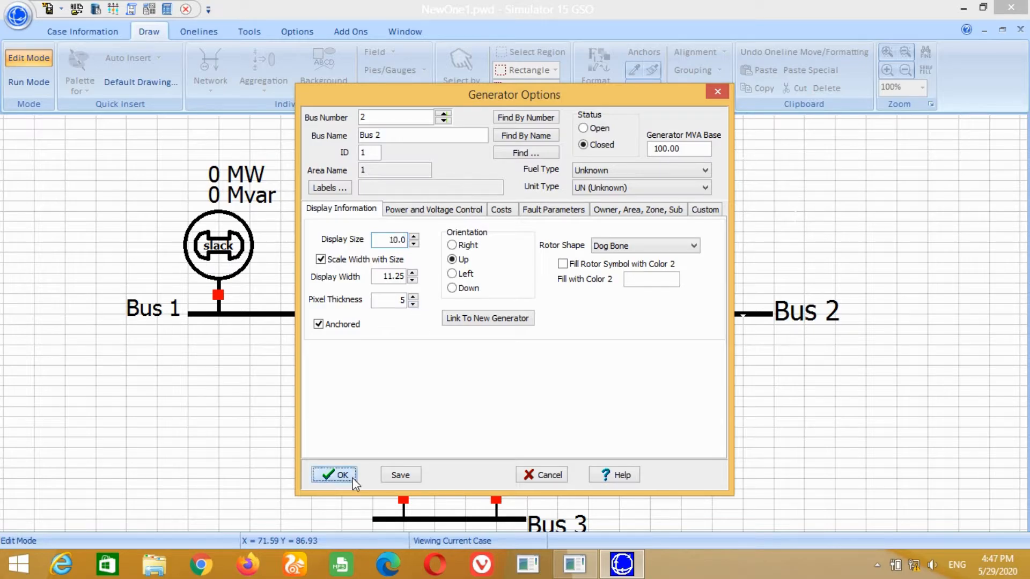
# Step: Place the enlarged MW and Mvar fields to the right of the Bus 2 generator and adjust the lower line pie charts
pyautogui.click(731, 182)
pyautogui.moveTo(744, 188); pyautogui.dragTo(786, 213)
pyautogui.click(733, 196)
pyautogui.moveTo(751, 198); pyautogui.dragTo(831, 260)
pyautogui.click(885, 315)
pyautogui.click(559, 397)
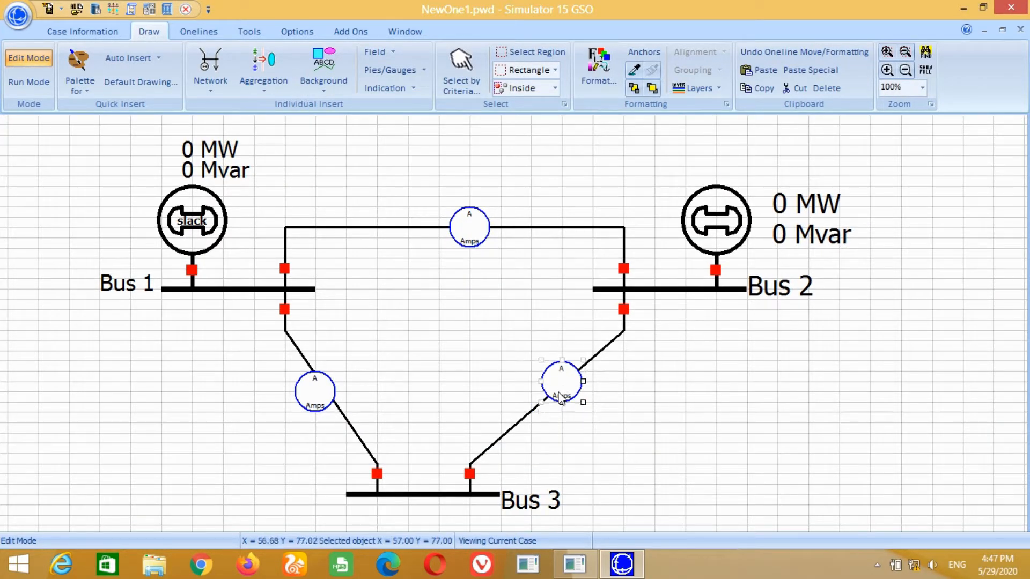
pyautogui.click(609, 449)
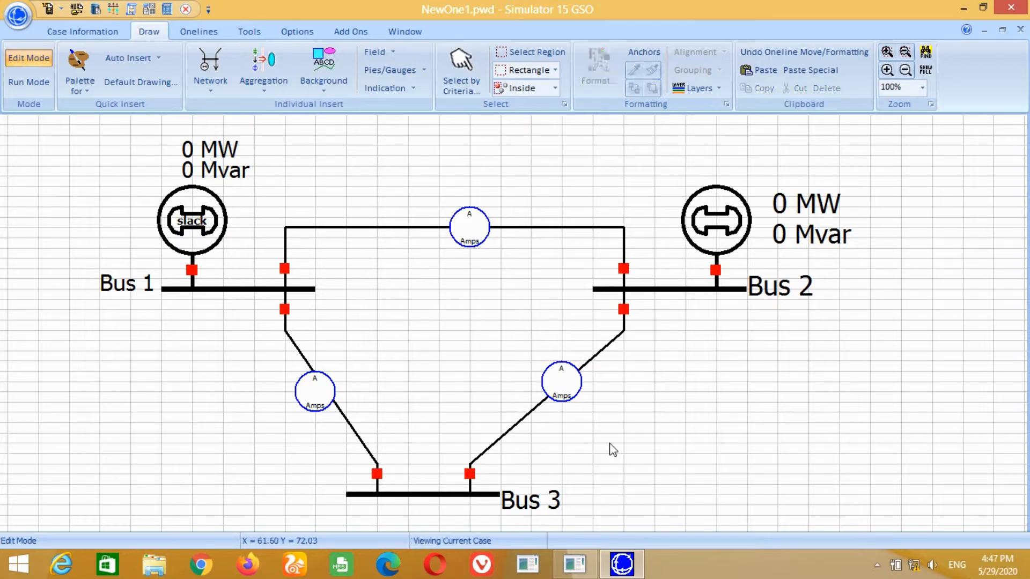
# Step: Switch the case to Run Mode and start the power flow solution animation
pyautogui.click(30, 86)
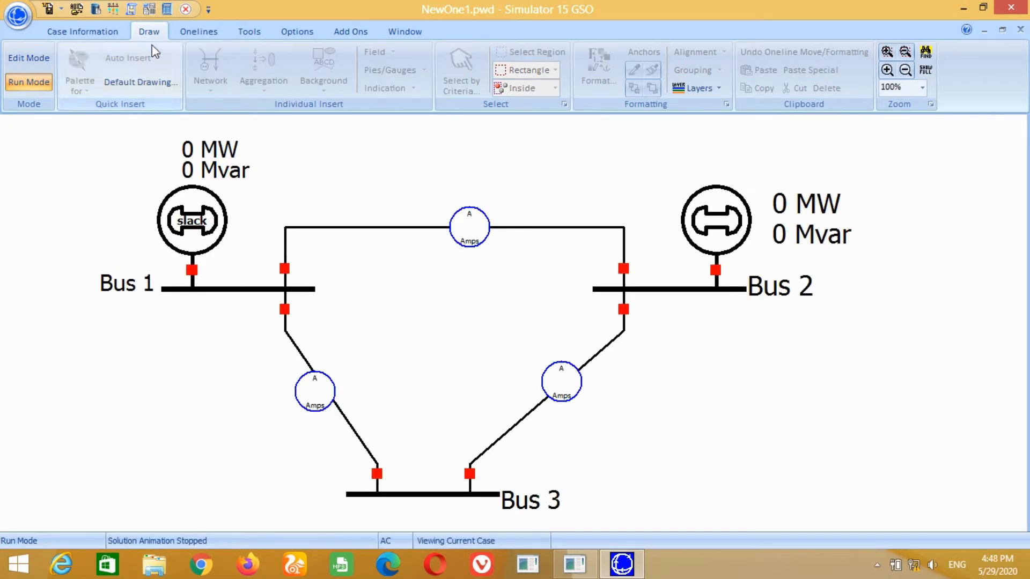
pyautogui.click(250, 32)
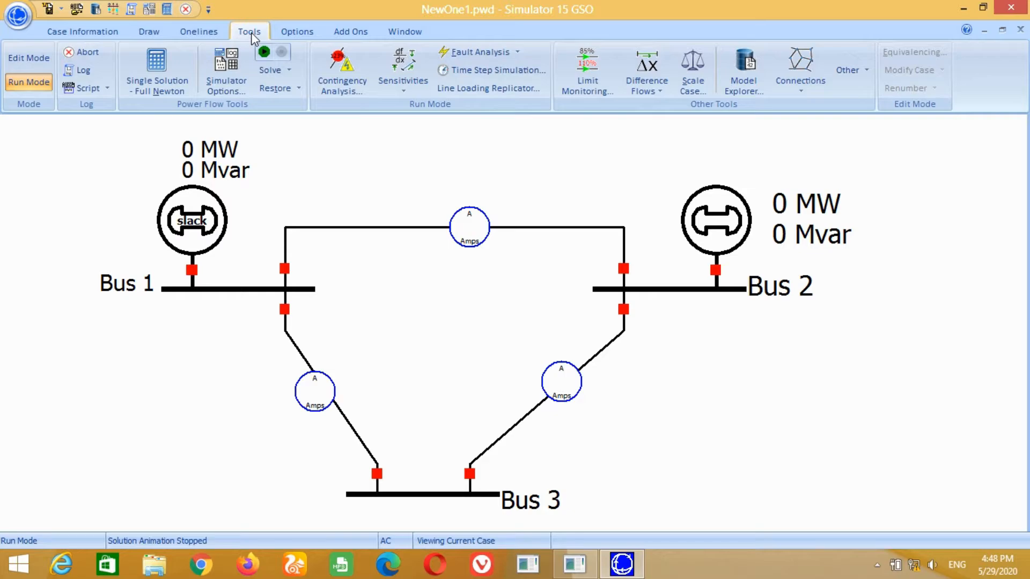
pyautogui.click(261, 71)
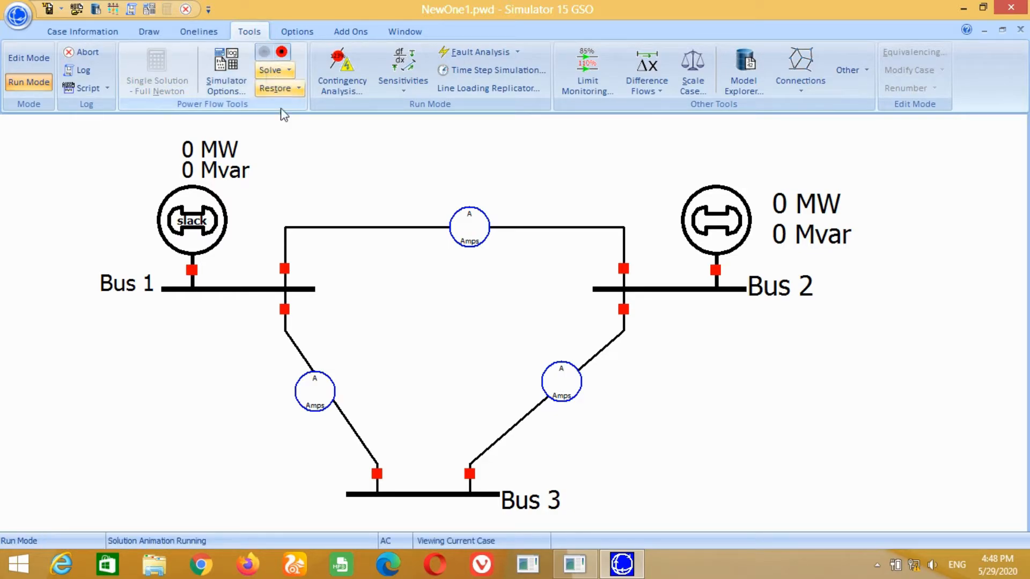
# Step: Open Fault Analysis and calculate a 3 Phase Balanced bus fault at Bus 3 with fault impedance X 0.16
pyautogui.click(484, 53)
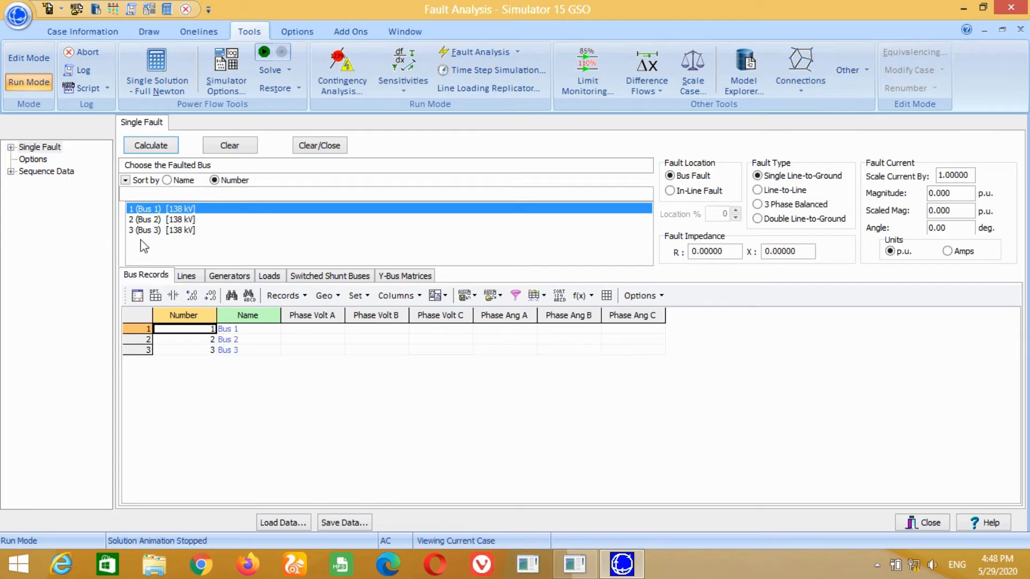
pyautogui.click(142, 232)
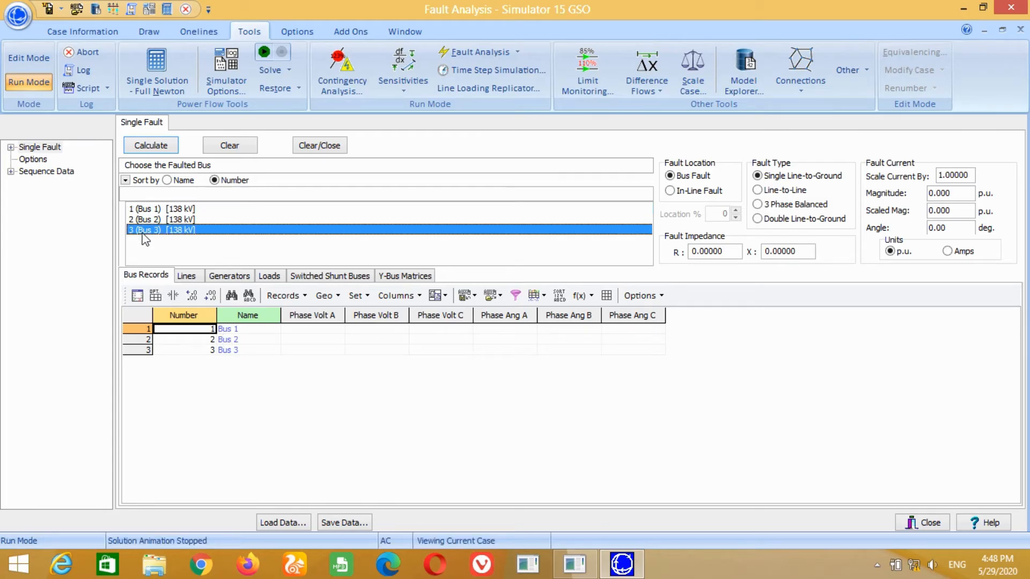
pyautogui.click(757, 204)
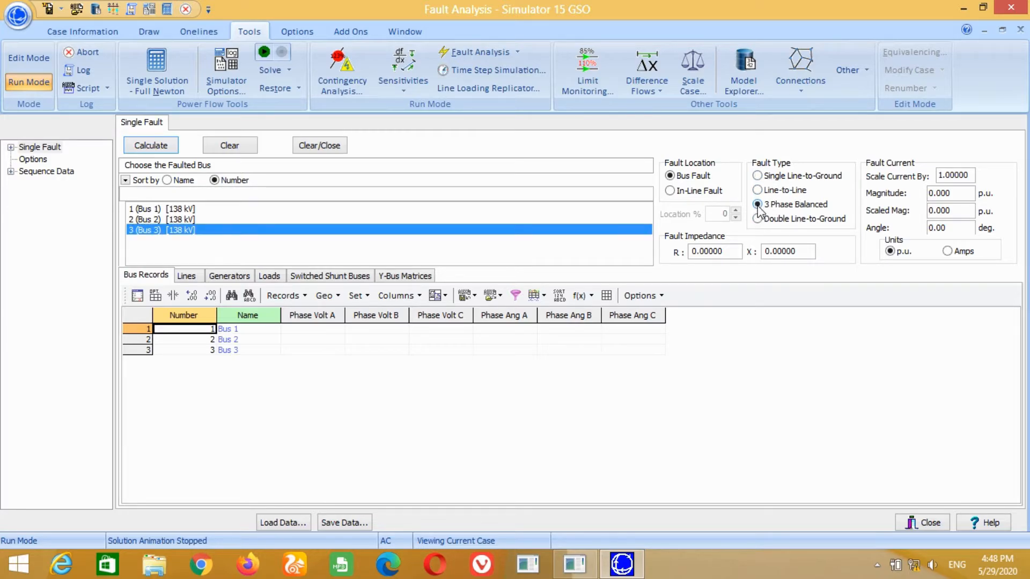
pyautogui.click(771, 252)
pyautogui.write('16')
pyautogui.click(151, 145)
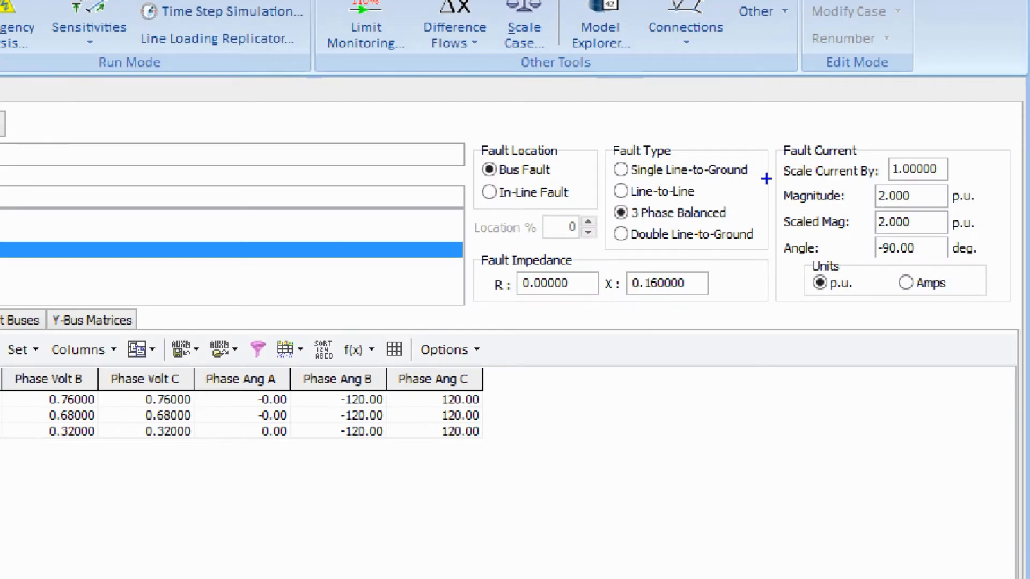
pyautogui.moveTo(853, 181); pyautogui.dragTo(907, 202)
pyautogui.moveTo(843, 209); pyautogui.dragTo(984, 212)
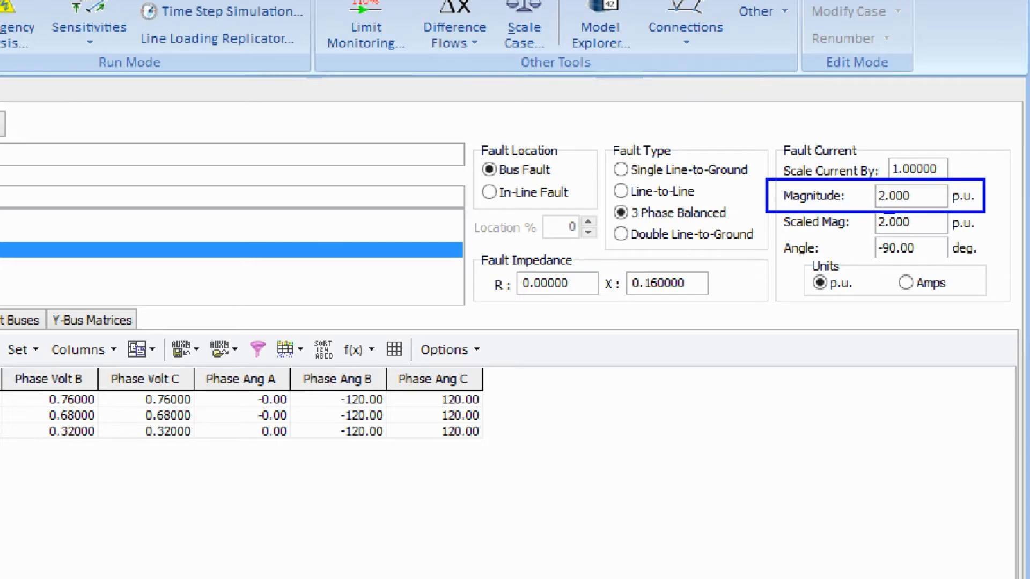
pyautogui.moveTo(773, 217)
pyautogui.mouseDown()
pyautogui.moveTo(816, 264)
pyautogui.moveTo(986, 270)
pyautogui.mouseUp()
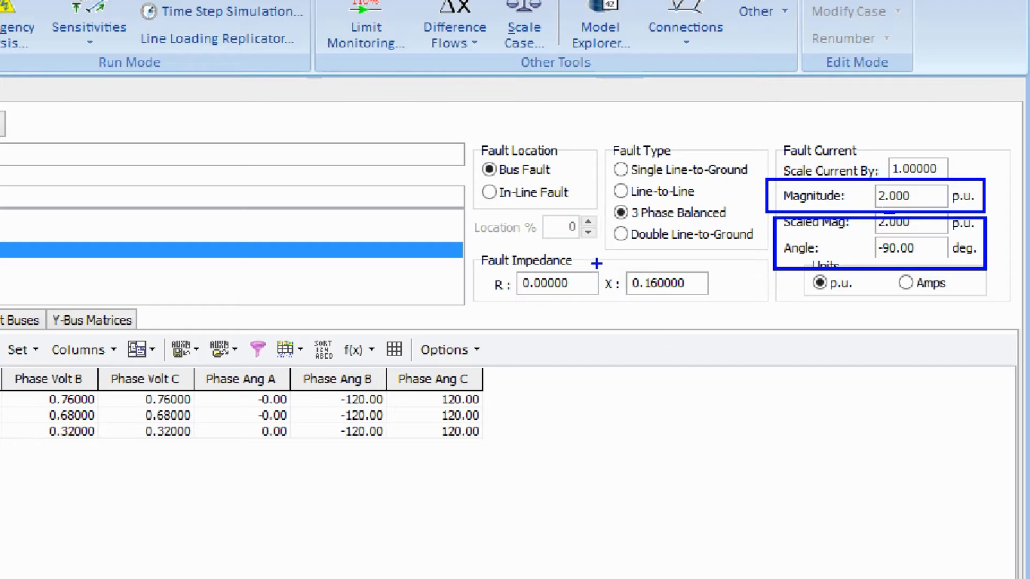
pyautogui.moveTo(591, 249); pyautogui.dragTo(734, 309)
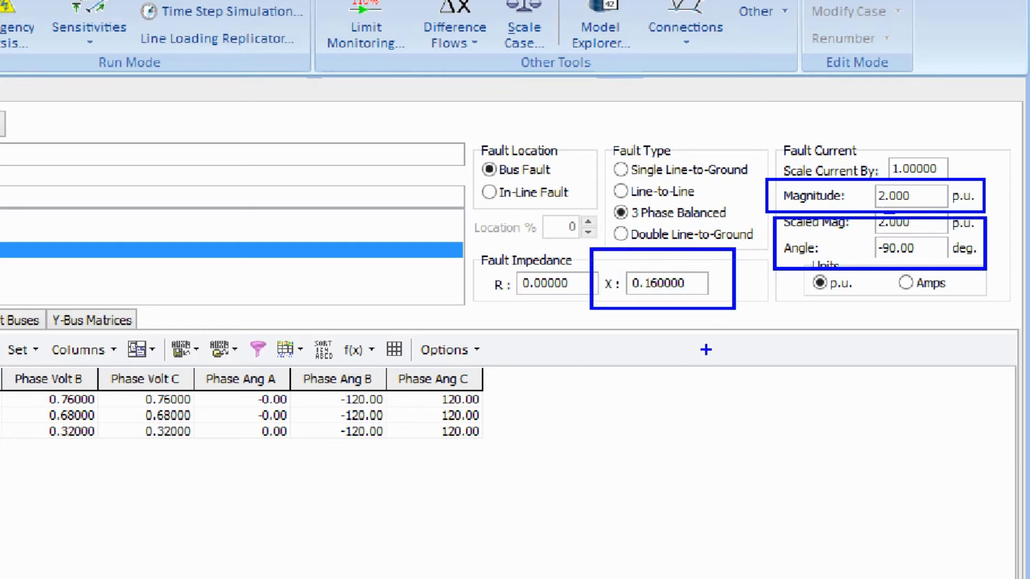
pyautogui.press('Escape')
pyautogui.hotkey('ctrl', '1')
pyautogui.click(370, 363)
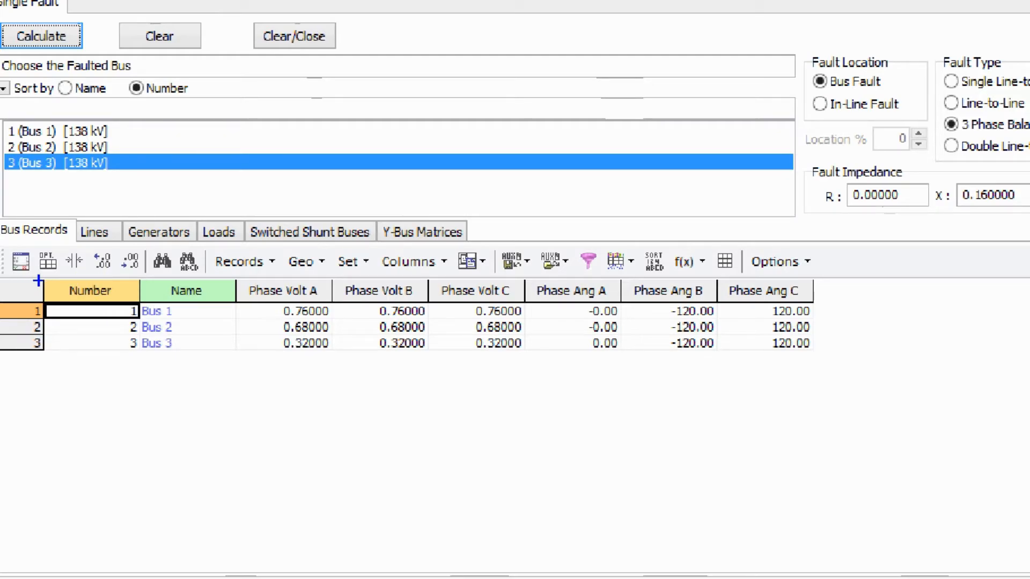
pyautogui.moveTo(42, 277)
pyautogui.mouseDown()
pyautogui.moveTo(71, 299)
pyautogui.moveTo(392, 354)
pyautogui.moveTo(827, 361)
pyautogui.mouseUp()
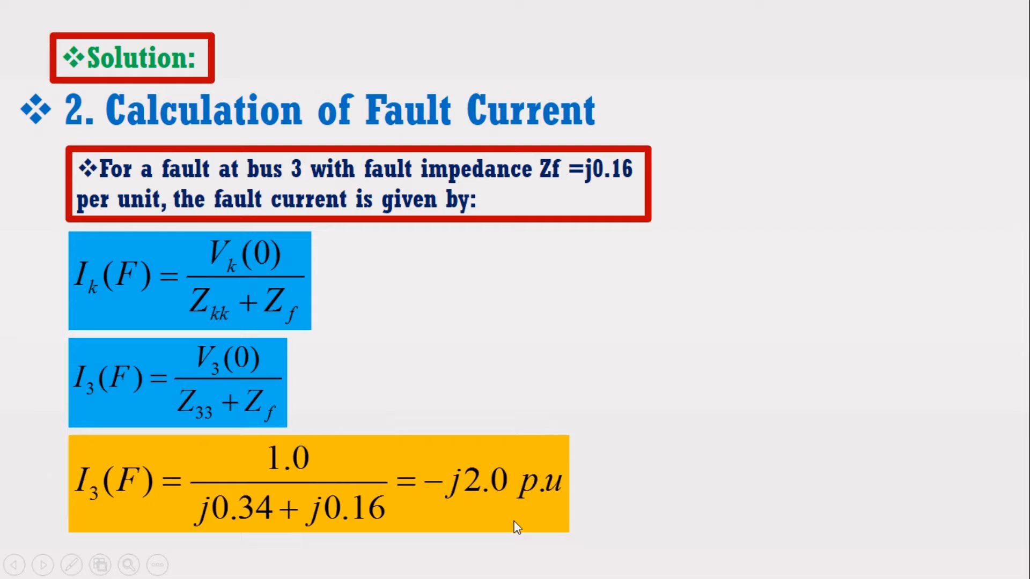
pyautogui.click(515, 525)
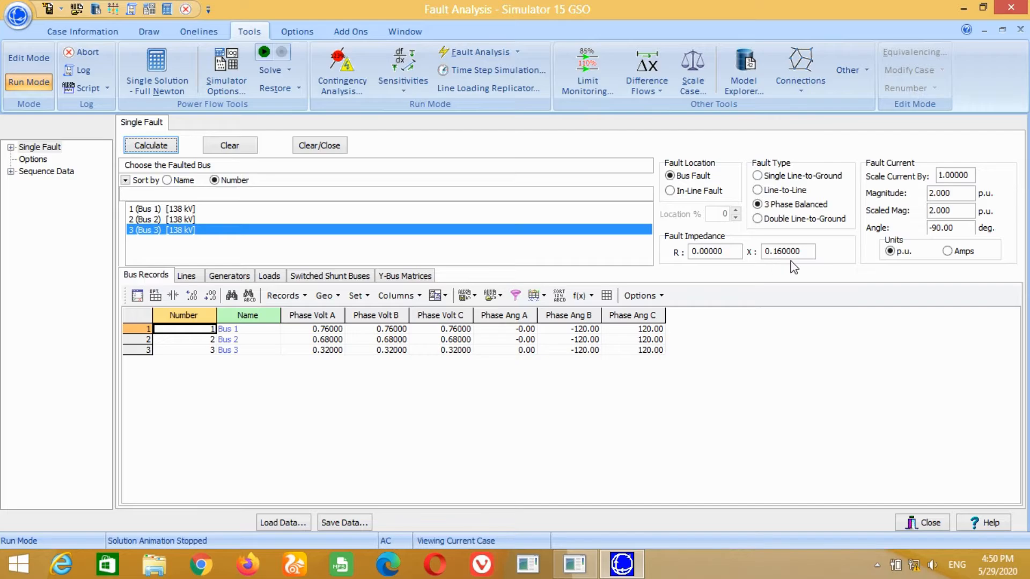
# Step: Set the fault impedance X to 0 and recalculate the balanced three-phase fault at Bus 3
pyautogui.click(777, 251)
pyautogui.write('0')
pyautogui.click(151, 147)
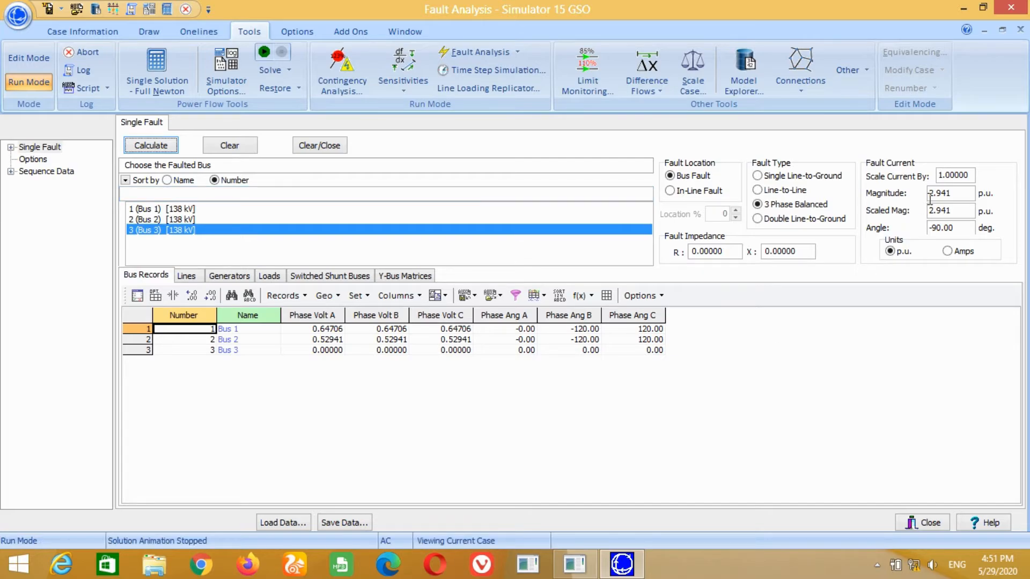